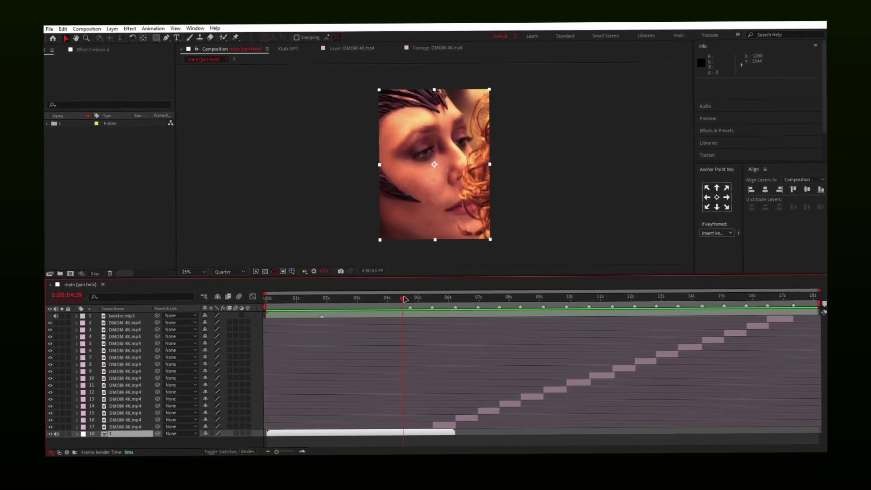
# Split pre-comp layer 1 at the 0:00:04:44 marker and extend the DMOM 4K.mp4 clips past their cut points
pyautogui.moveTo(404, 299); pyautogui.dragTo(410, 299)
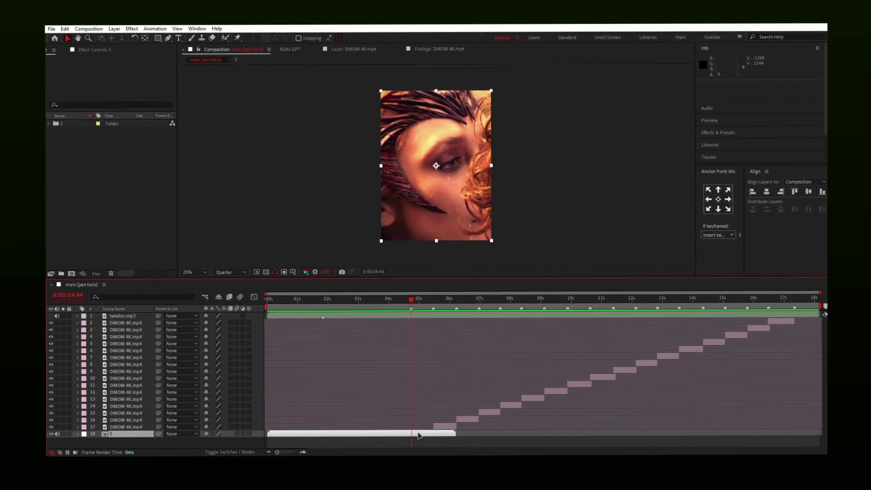
pyautogui.hotkey('ctrl', 'shift', 'd')
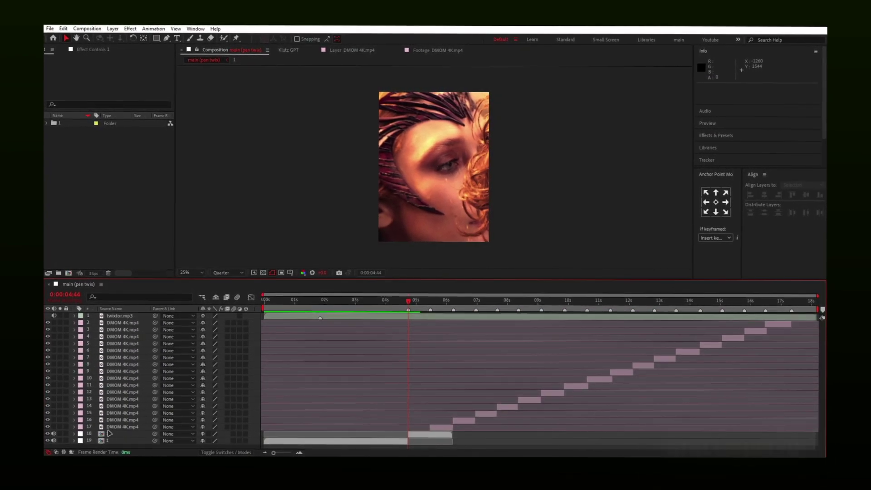
pyautogui.moveTo(94, 427); pyautogui.dragTo(94, 419)
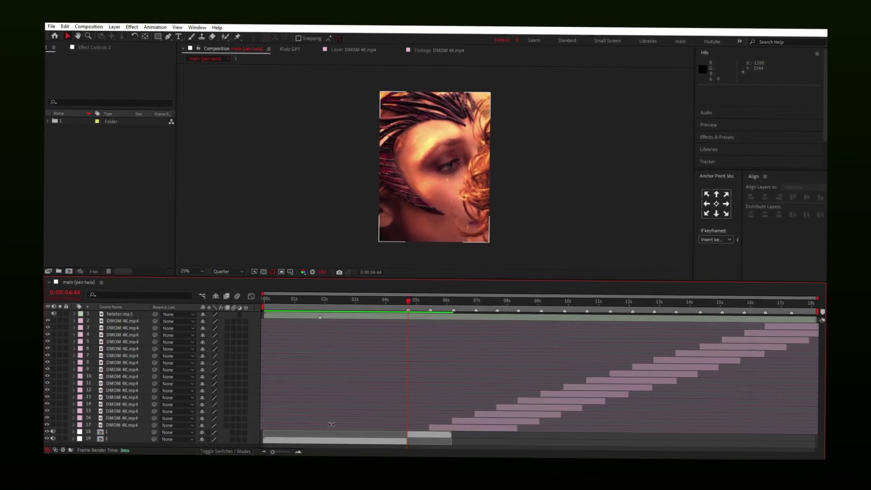
# Pre-compose the three lowest DMOM 4K.mp4 clips separately as 1, 2 and 3, moving all attributes and adjusting duration to the layer span
pyautogui.rightClick(124, 424)
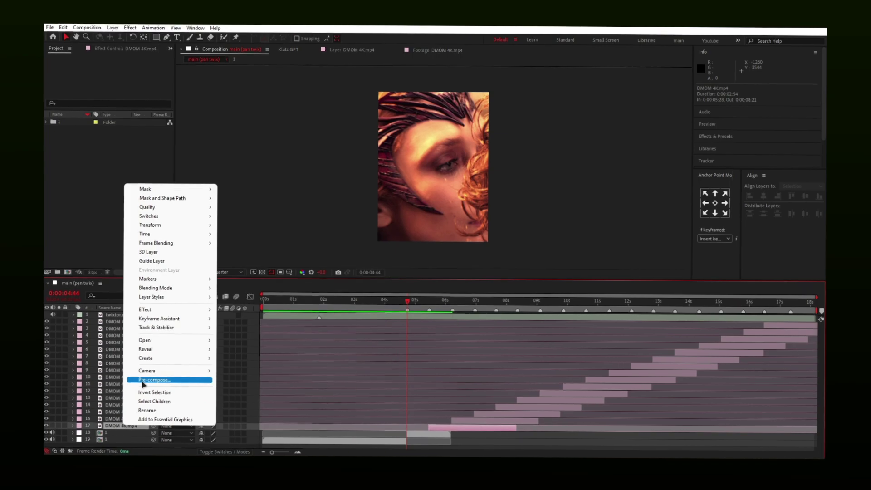
pyautogui.click(173, 379)
pyautogui.click(256, 182)
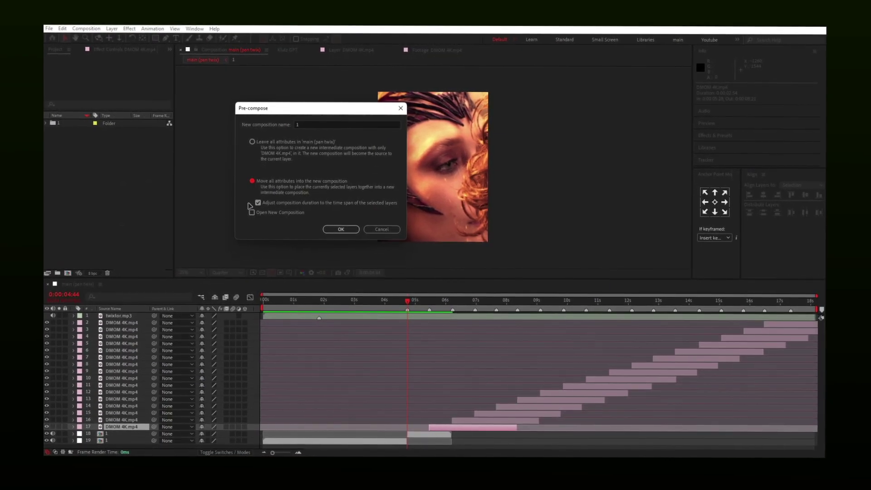
pyautogui.click(346, 229)
pyautogui.click(343, 228)
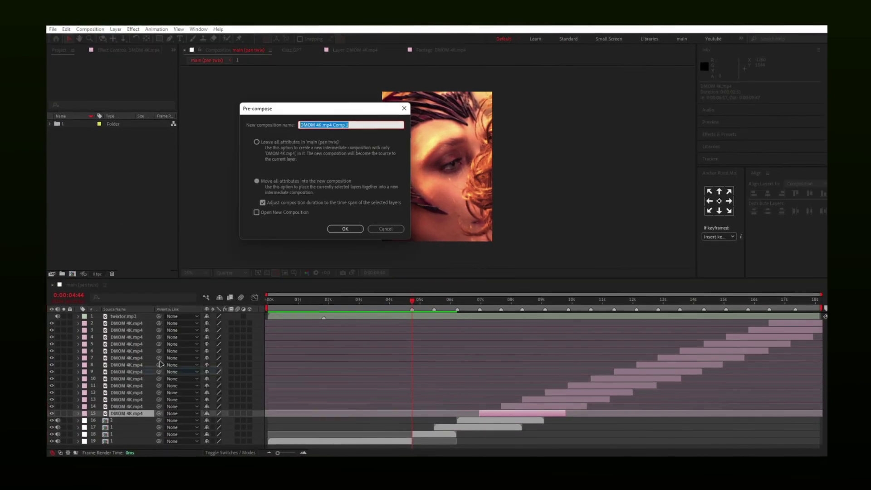
pyautogui.click(344, 228)
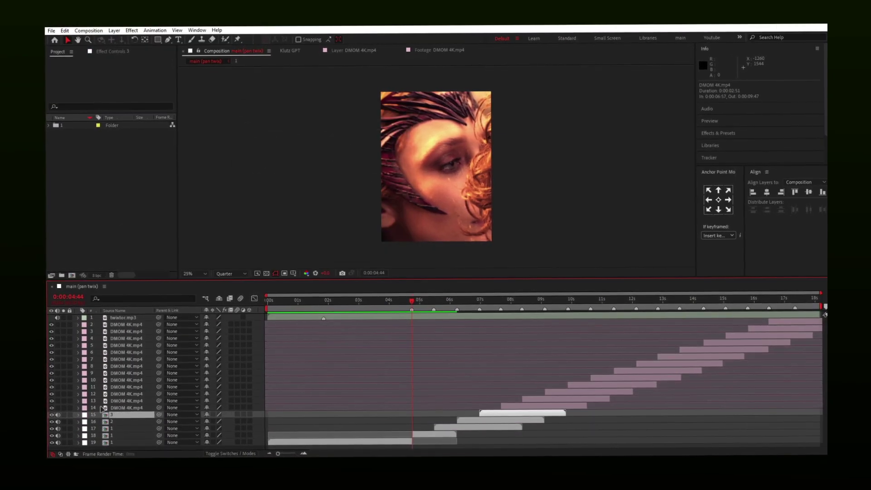
# Pre-compose each of the remaining DMOM 4K.mp4 clips, layers 14 up to 2, into its own composition
pyautogui.click(125, 405)
pyautogui.keyDown('shift'); pyautogui.click(104, 398); pyautogui.keyUp('shift')
pyautogui.keyDown('shift'); pyautogui.click(126, 323); pyautogui.keyUp('shift')
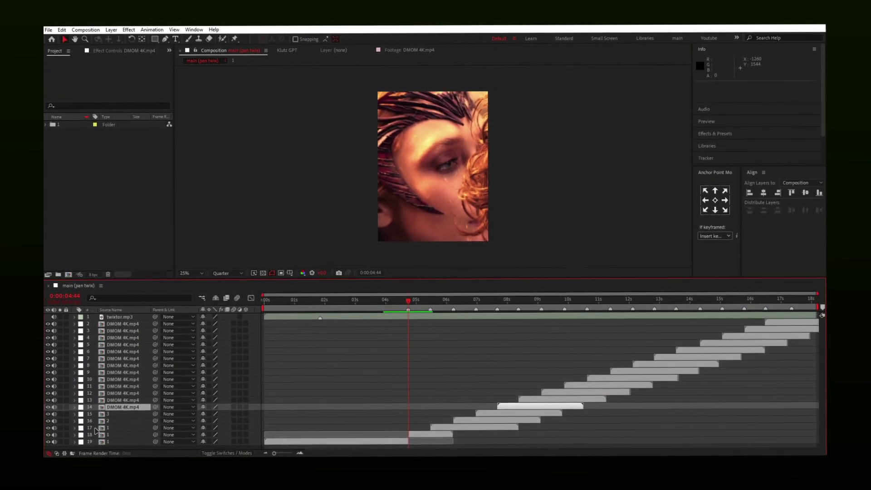
# Trim the out points of pre-comp layers 2 to 18 so each ends where the next clip starts
pyautogui.moveTo(96, 430); pyautogui.dragTo(115, 312)
pyautogui.moveTo(455, 433); pyautogui.dragTo(433, 433)
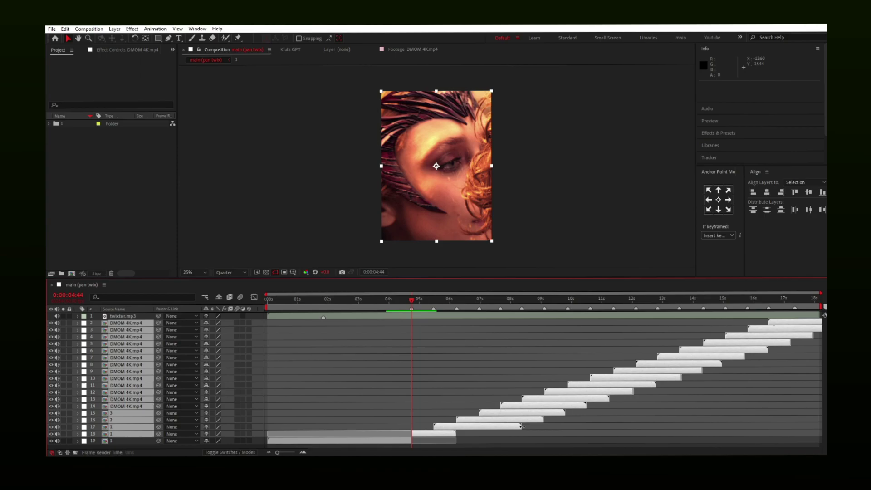
pyautogui.keyDown('shift'); pyautogui.click(427, 433); pyautogui.keyUp('shift')
pyautogui.moveTo(497, 426); pyautogui.dragTo(455, 426)
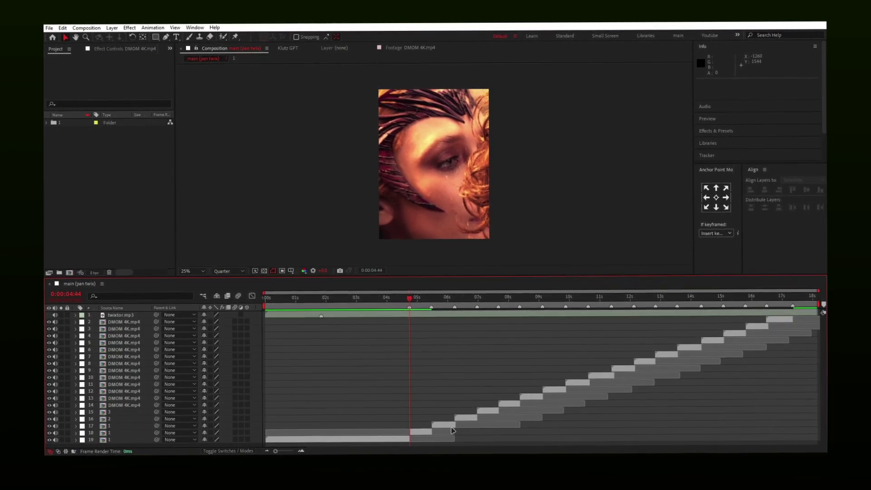
# Apply Twixtor to the pre-comp clip starting at 0:00:04:44, with In FPS is Out FPS disabled and the input frame rate at 24
pyautogui.click(425, 433)
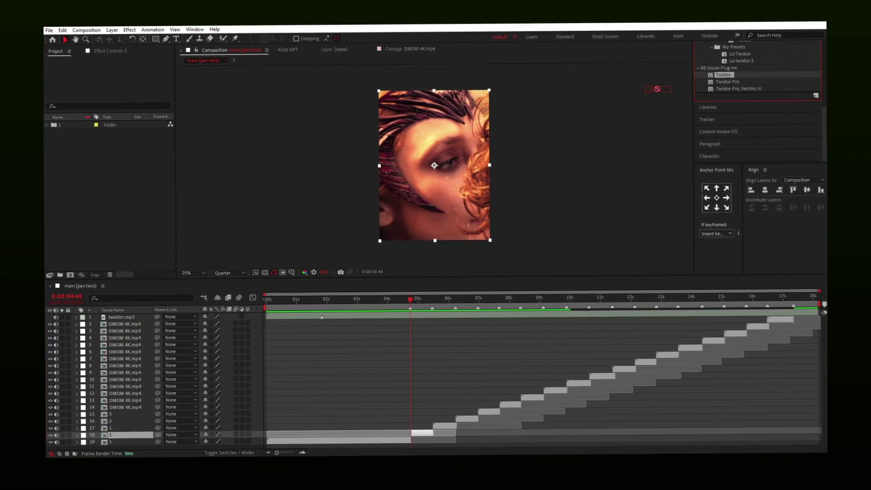
pyautogui.moveTo(657, 89); pyautogui.dragTo(414, 436)
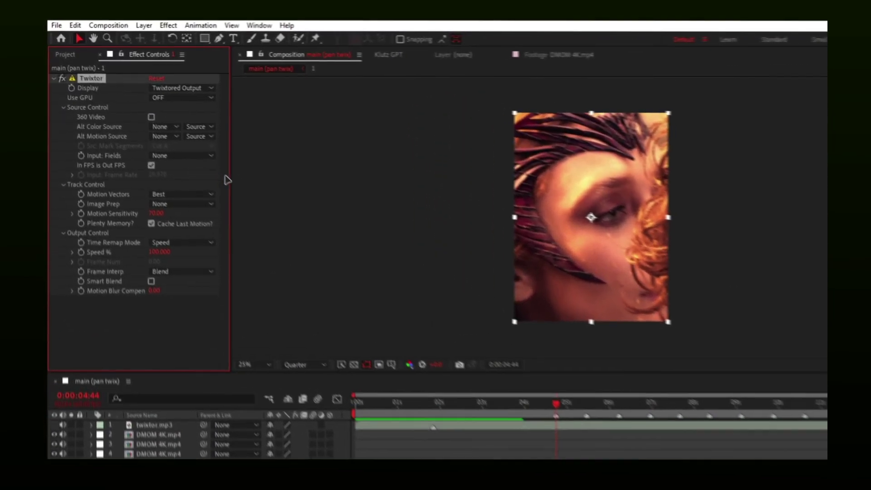
pyautogui.click(152, 168)
pyautogui.click(160, 178)
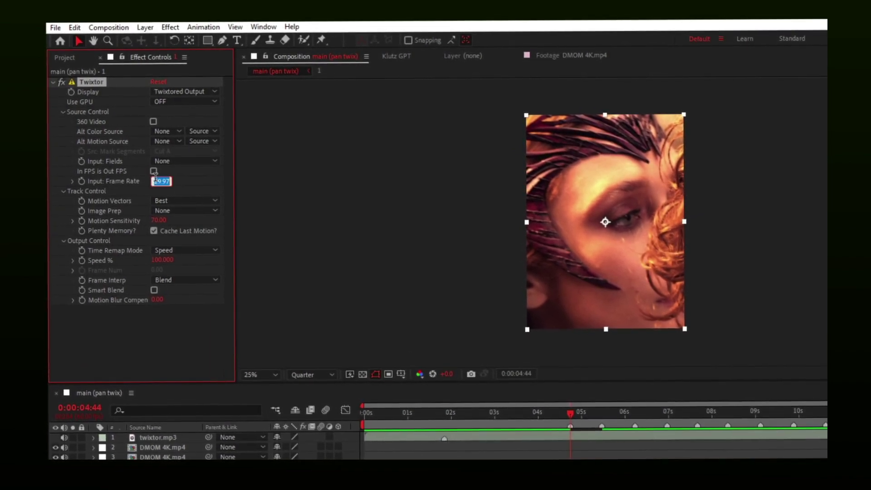
pyautogui.write('24')
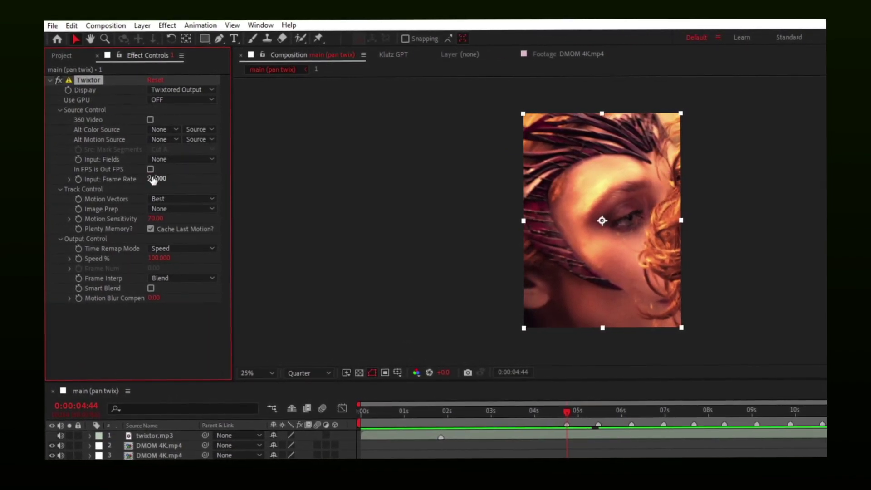
# Set Twixtor's Image Prep to Contrast/Edge Enhance, Motion Sensitivity to 100 and Frame Interp to Motion Weighted Blend, and enable Smart Blend
pyautogui.click(164, 209)
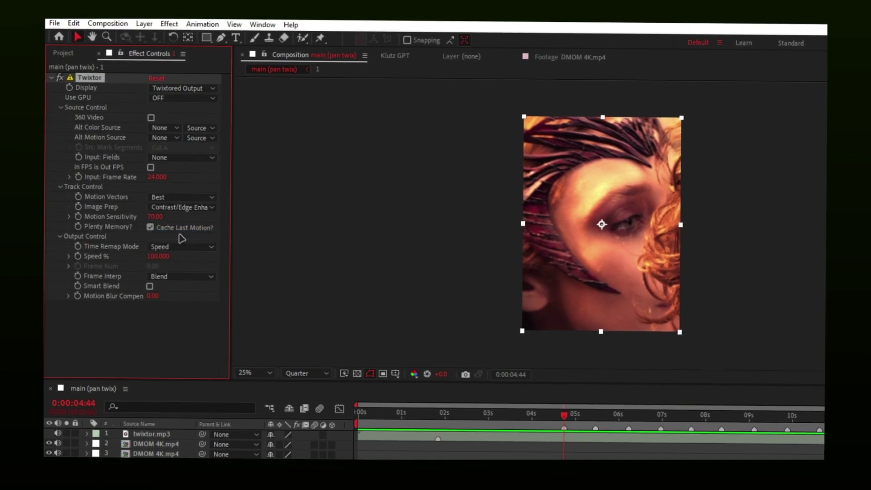
pyautogui.click(155, 216)
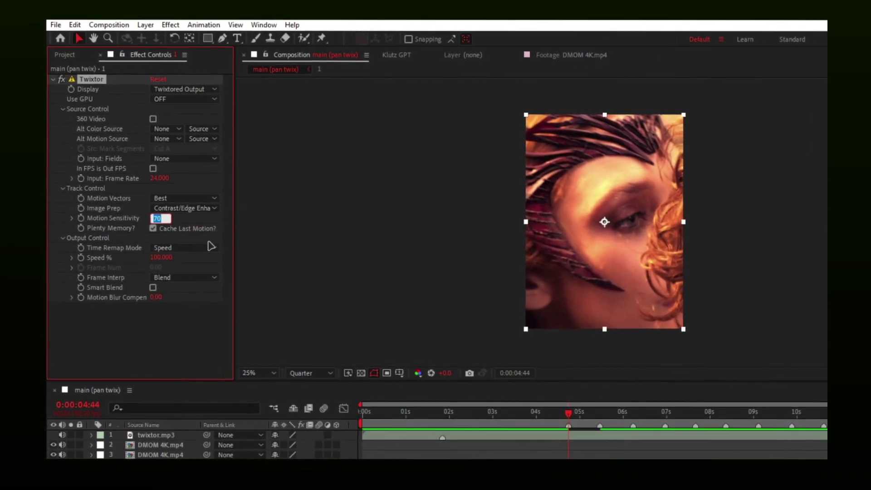
pyautogui.write('100')
pyautogui.press('Return')
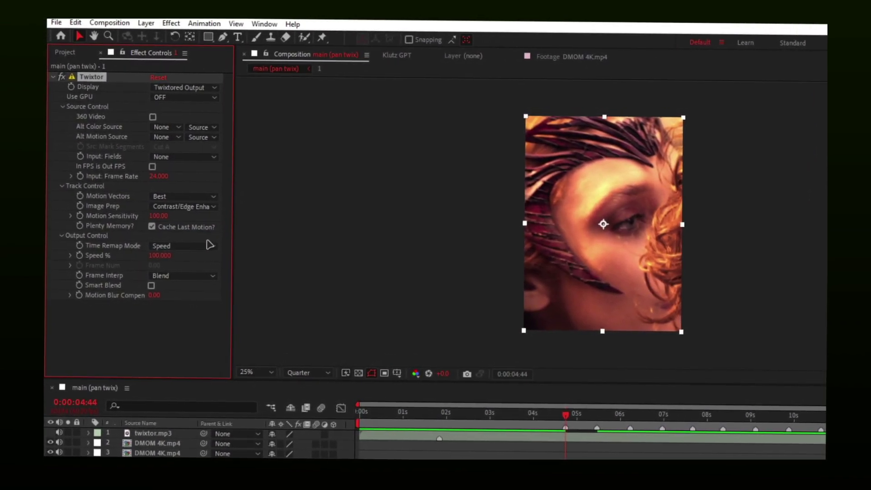
pyautogui.click(191, 275)
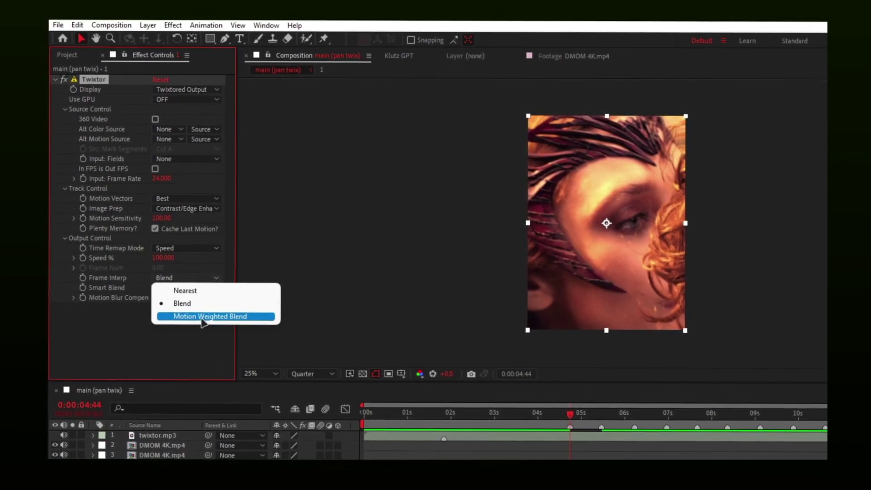
pyautogui.click(153, 289)
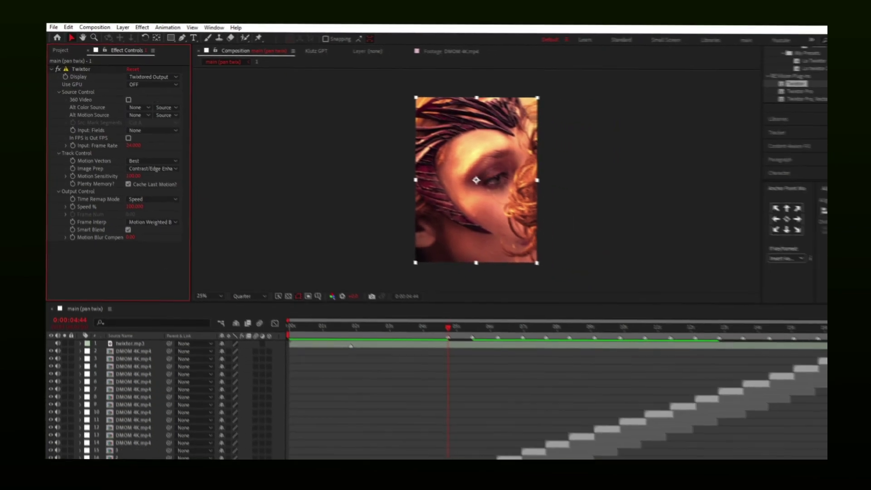
# Keyframe Twixtor's Speed % at 180 at the clip's start, 0:00:04:44
pyautogui.click(426, 432)
pyautogui.press('=')
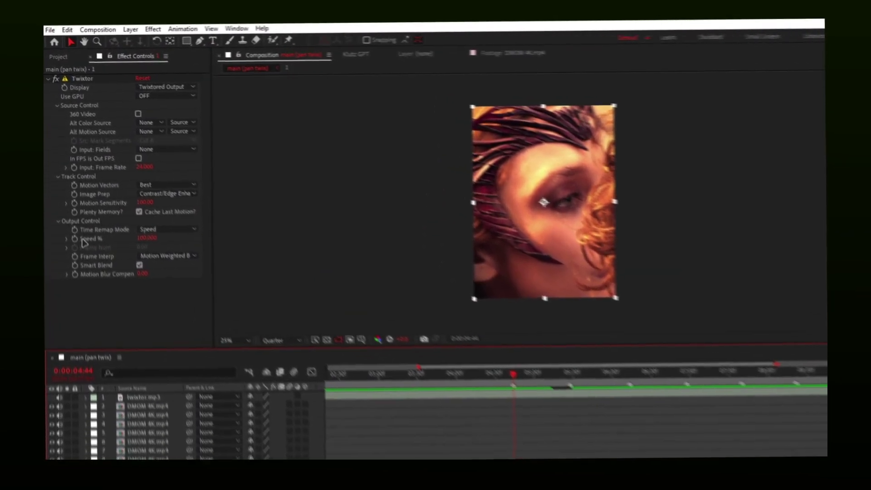
pyautogui.click(81, 259)
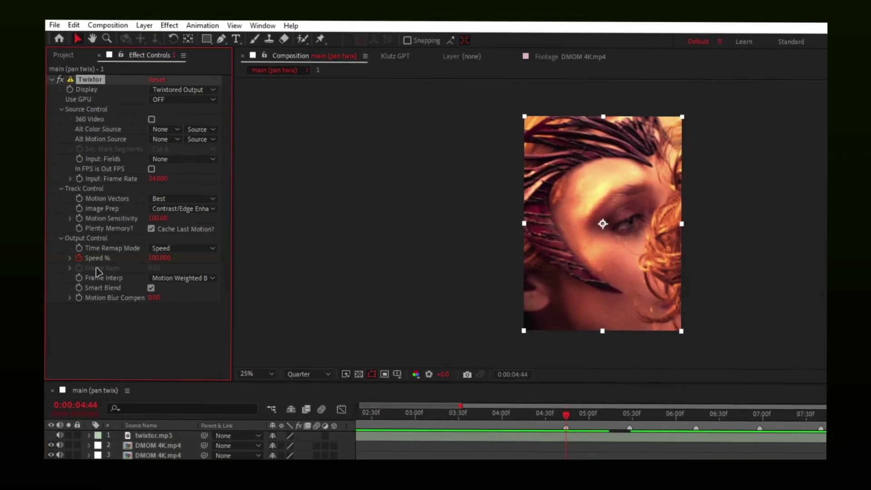
pyautogui.click(181, 259)
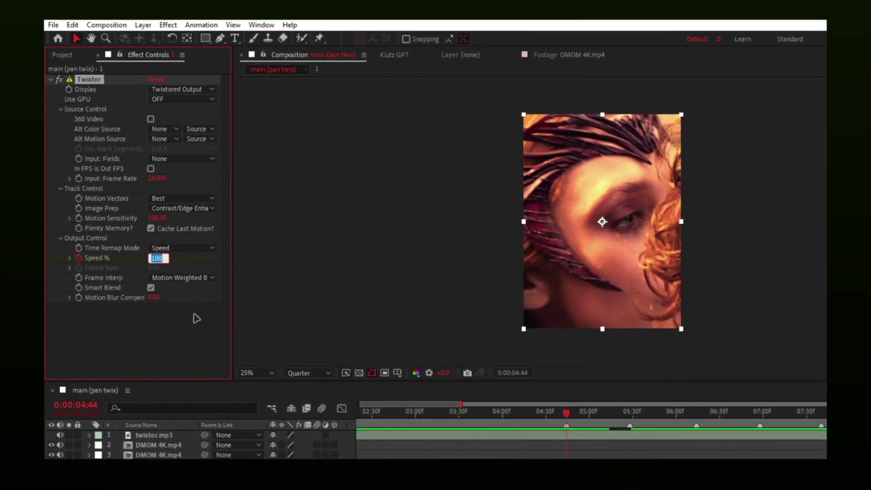
pyautogui.write('180')
pyautogui.press('Return')
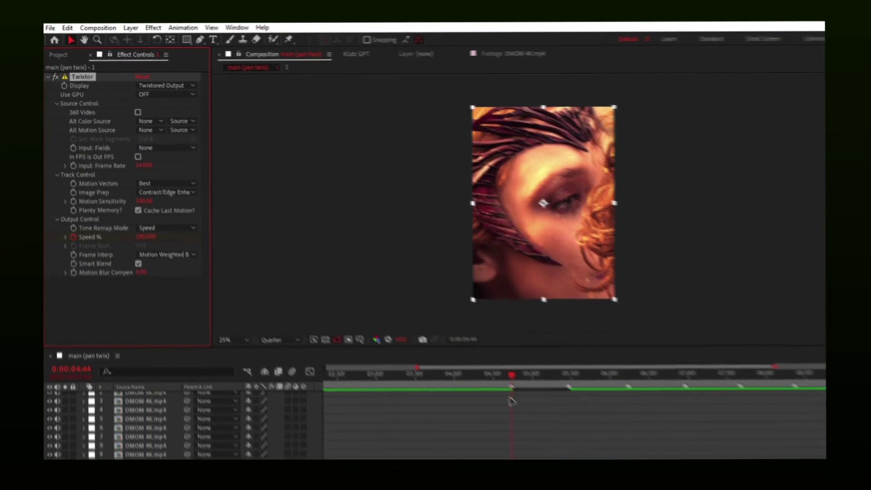
# Add a second Speed % keyframe with a much lower value at 0:00:05:02, partway through the clip
pyautogui.moveTo(567, 414); pyautogui.dragTo(581, 413)
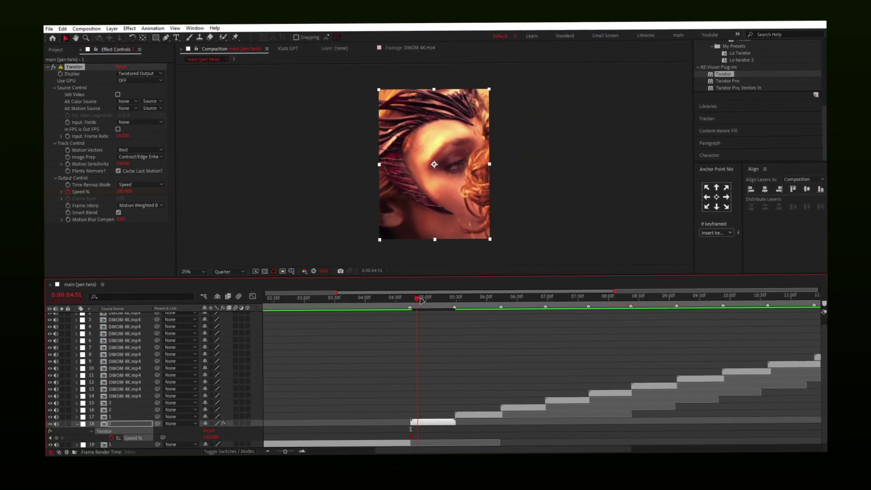
pyautogui.moveTo(420, 297); pyautogui.dragTo(430, 298)
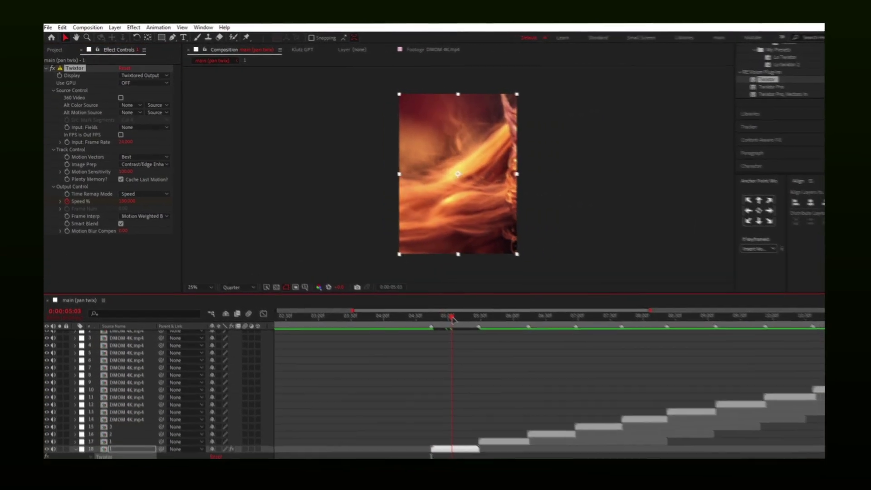
pyautogui.click(122, 201)
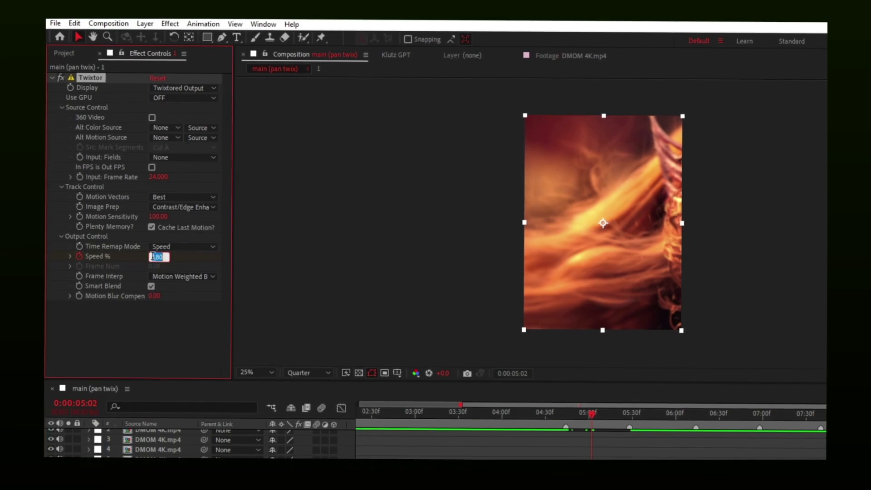
pyautogui.write('36')
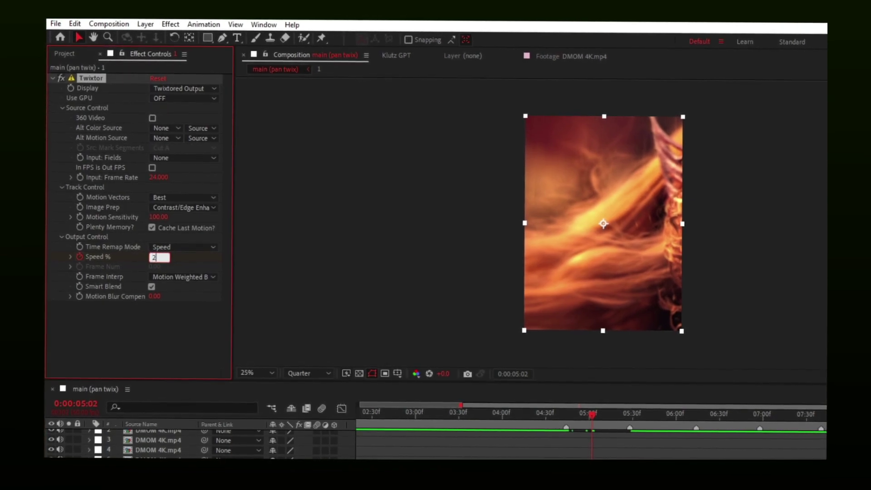
pyautogui.press('Return')
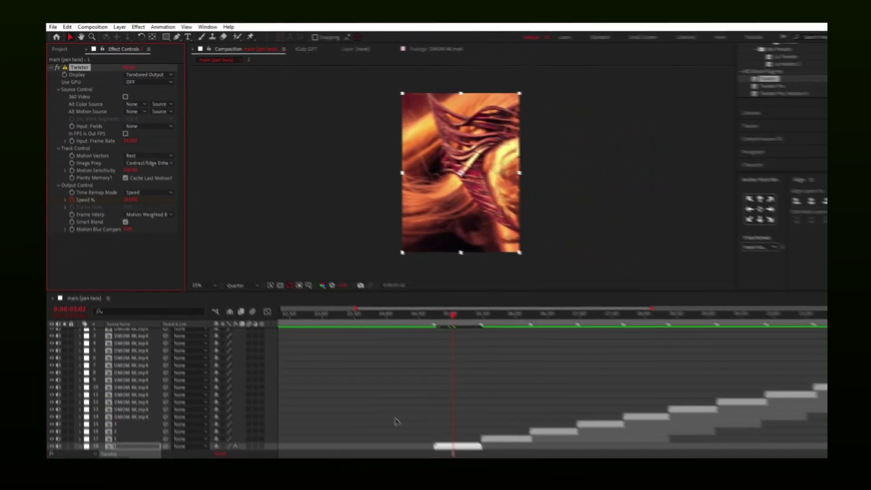
# Apply Easy Ease to both Speed % keyframes and scrub back along the timeline
pyautogui.moveTo(405, 442); pyautogui.dragTo(405, 439)
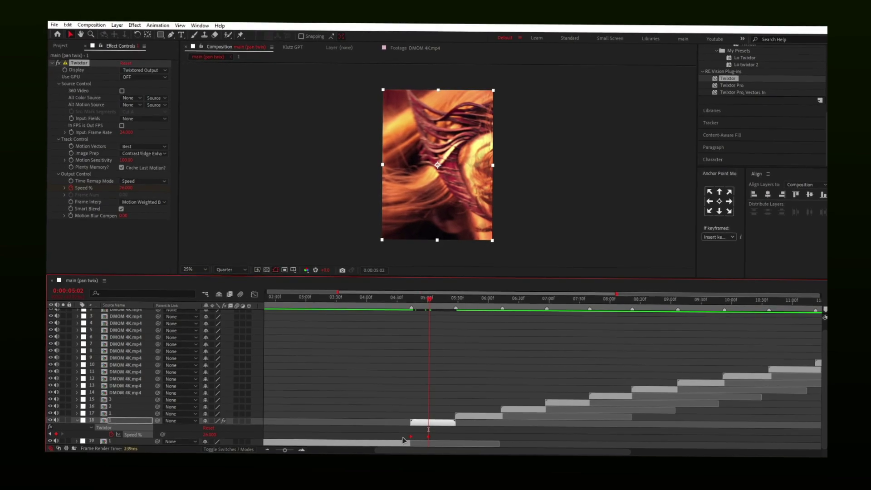
pyautogui.press('F9')
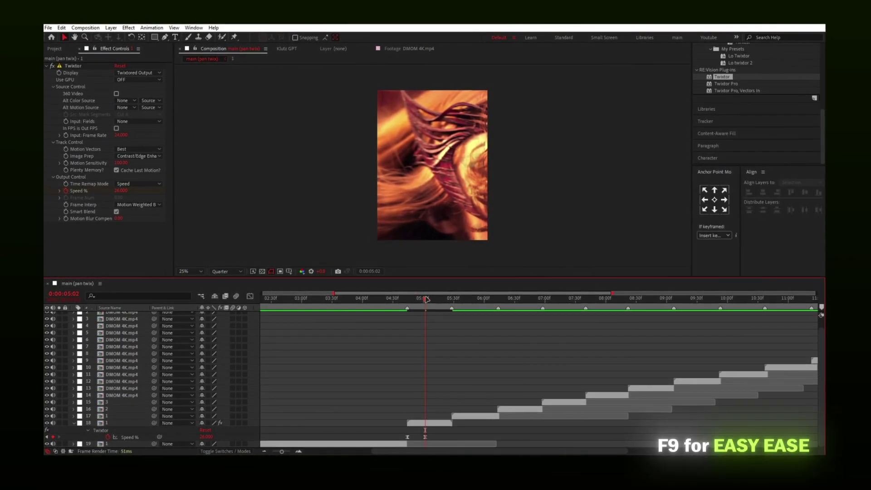
pyautogui.moveTo(424, 300); pyautogui.dragTo(349, 301)
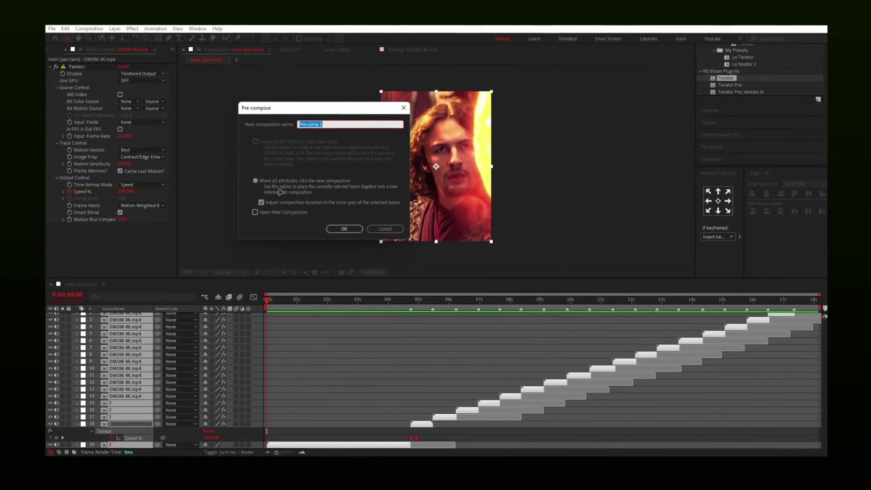
# Pre-compose all the video layers as "all layer - no audio layer" and add an adjustment layer above the result
pyautogui.write('l layer - no audio layer')
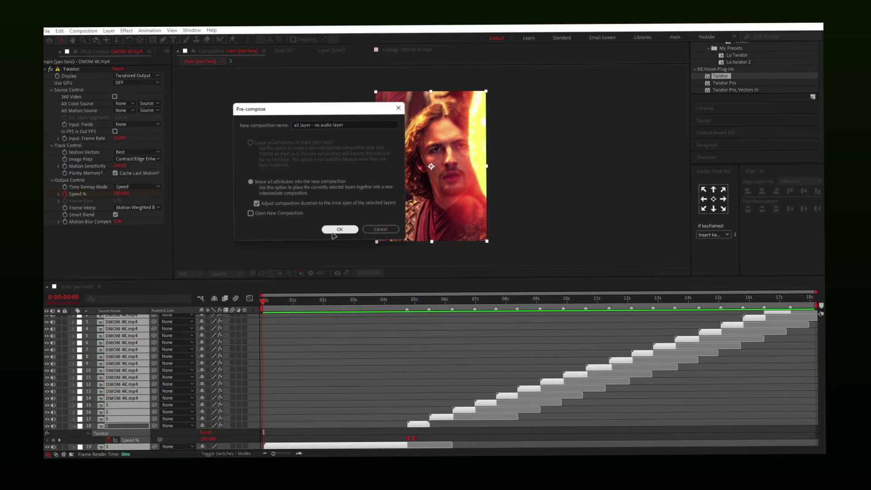
pyautogui.click(341, 227)
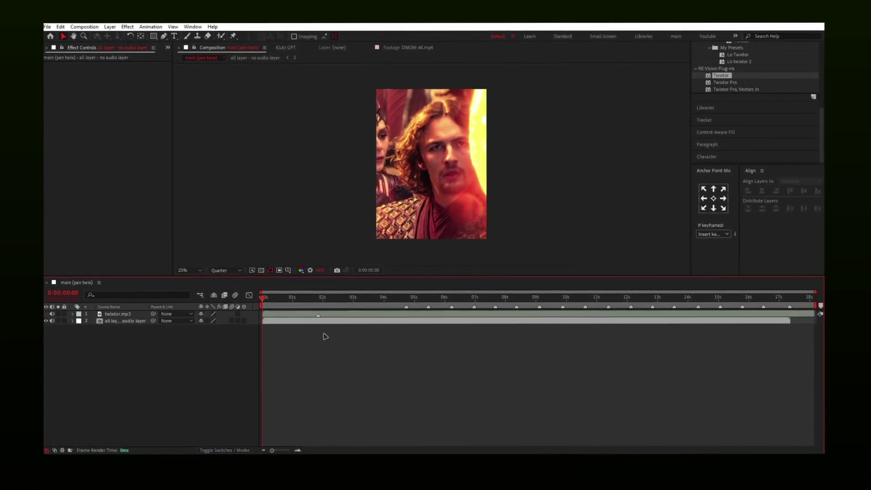
pyautogui.moveTo(239, 277)
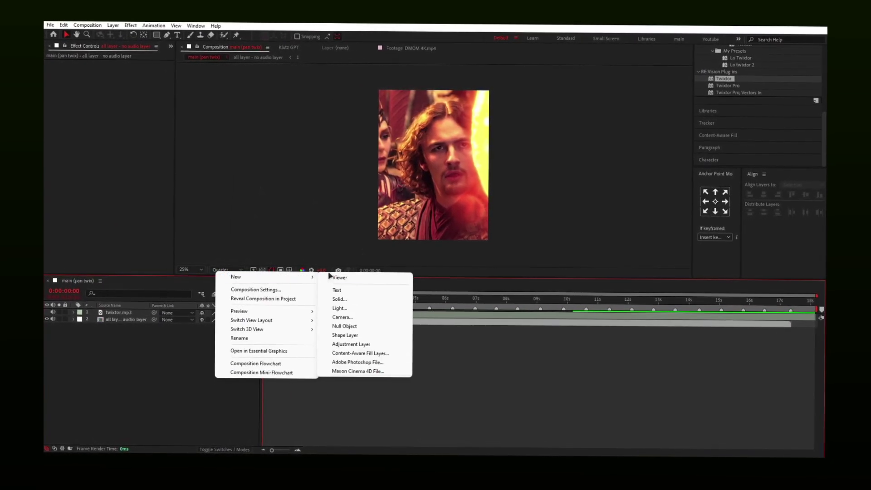
pyautogui.click(345, 345)
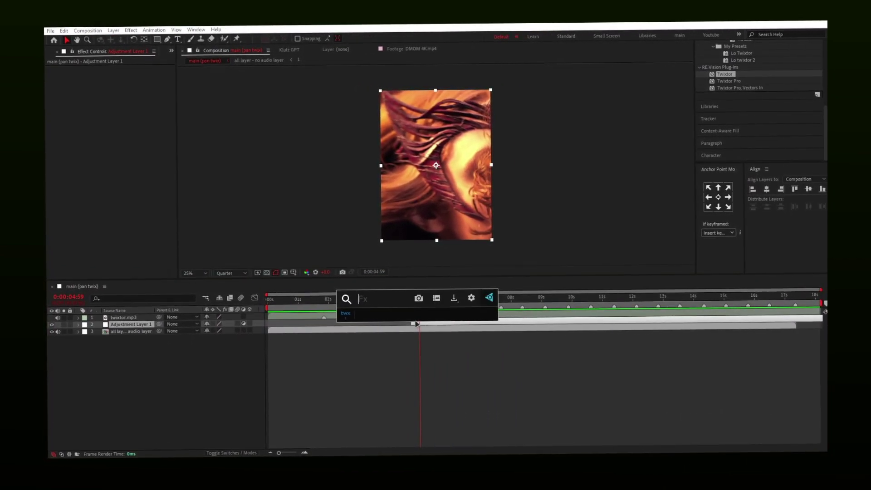
# Apply S_Shake to the adjustment layer and add a second adjustment layer for the opening section before it
pyautogui.write('pa')
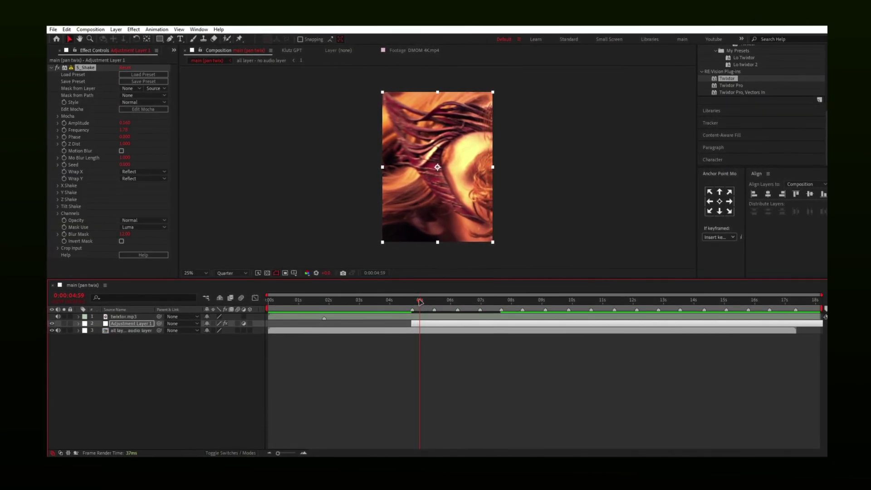
pyautogui.moveTo(420, 301); pyautogui.dragTo(274, 300)
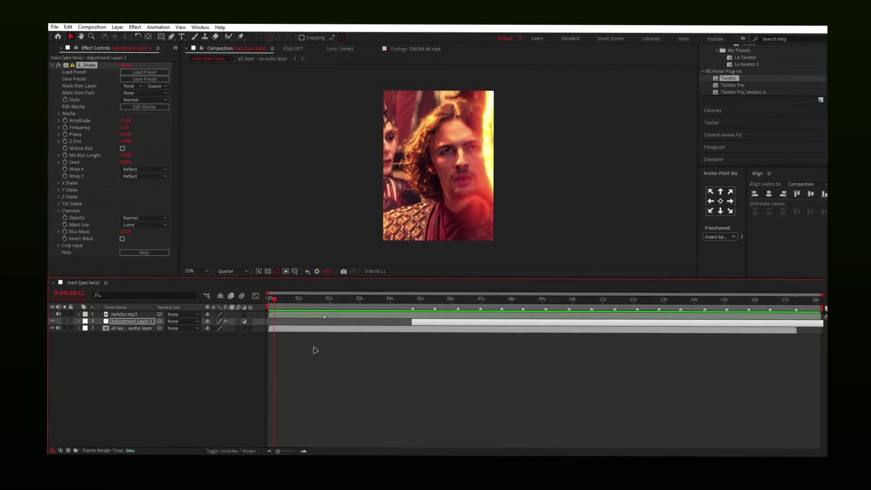
pyautogui.rightClick(418, 347)
pyautogui.moveTo(456, 350)
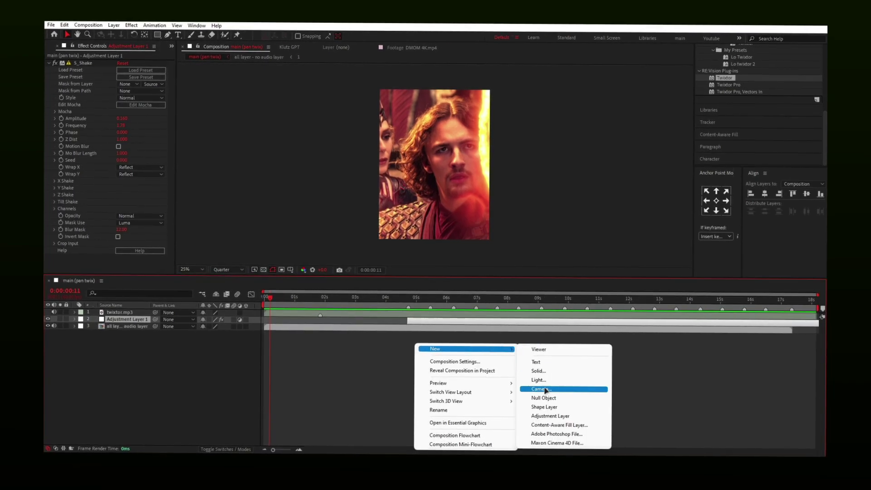
pyautogui.click(550, 416)
pyautogui.moveTo(274, 321); pyautogui.dragTo(416, 327)
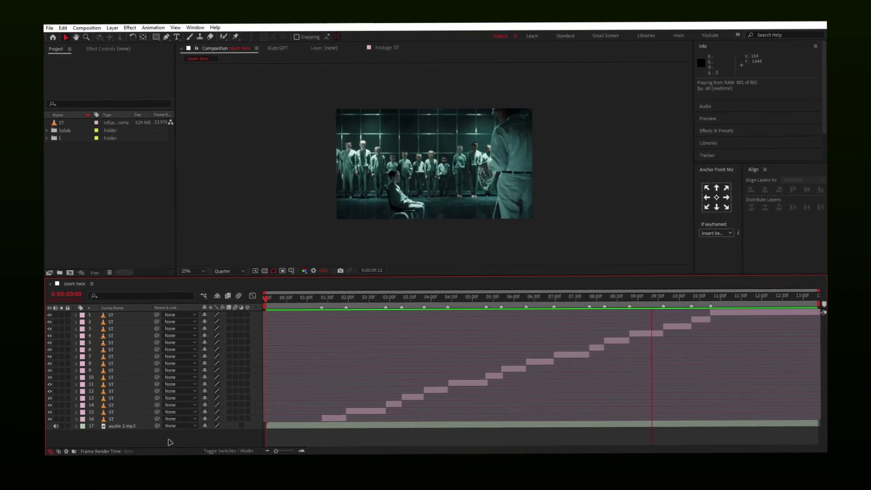
# Pre-compose each ST clip separately, naming the first two 1 and 2, and trim the pre-comps back to their beat markers
pyautogui.click(322, 297)
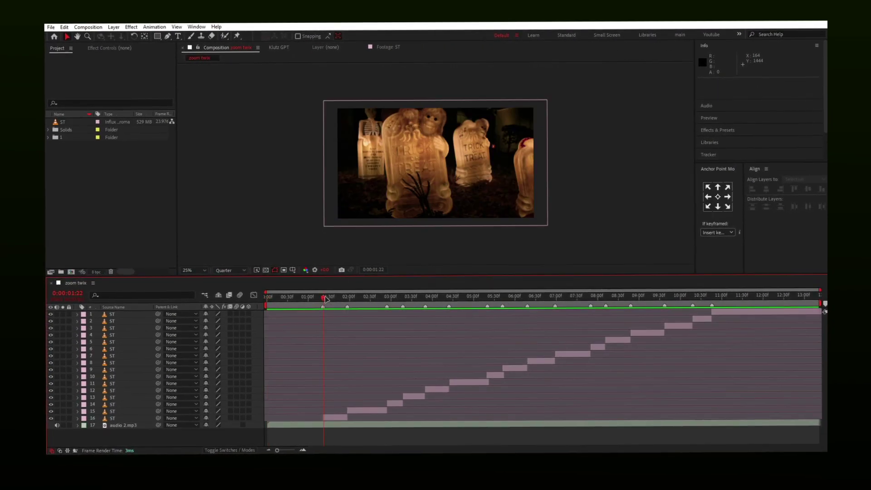
pyautogui.click(96, 420)
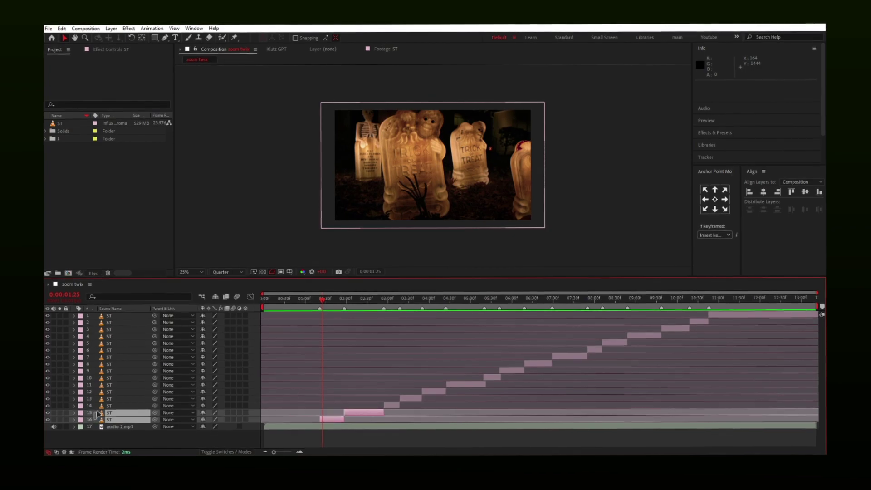
pyautogui.keyDown('shift'); pyautogui.click(123, 313); pyautogui.keyUp('shift')
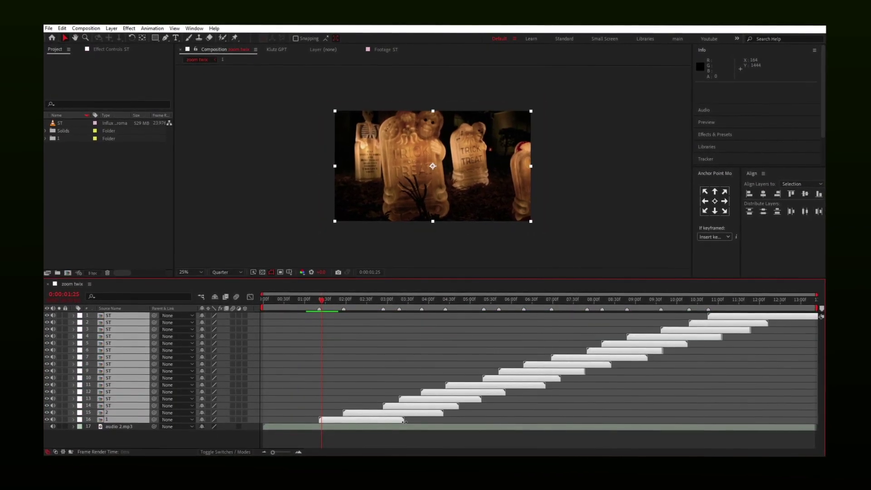
pyautogui.moveTo(406, 421); pyautogui.dragTo(345, 421)
pyautogui.click(344, 433)
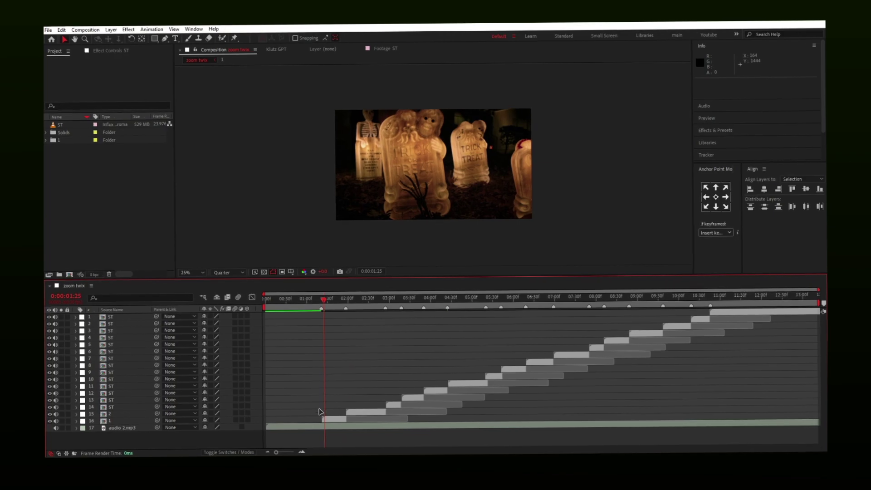
# Apply Twixtor to clip 1 with an input frame rate of 24 and a Motion Weighted Blend
pyautogui.click(304, 452)
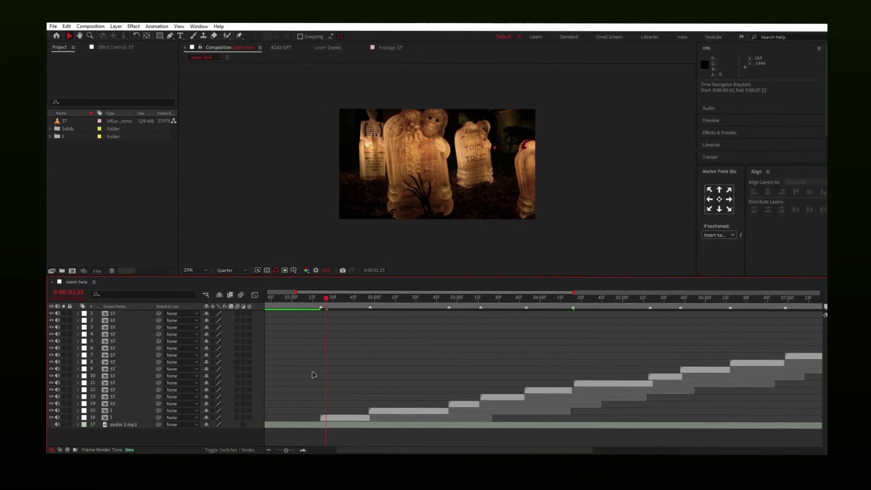
pyautogui.click(322, 300)
pyautogui.click(329, 417)
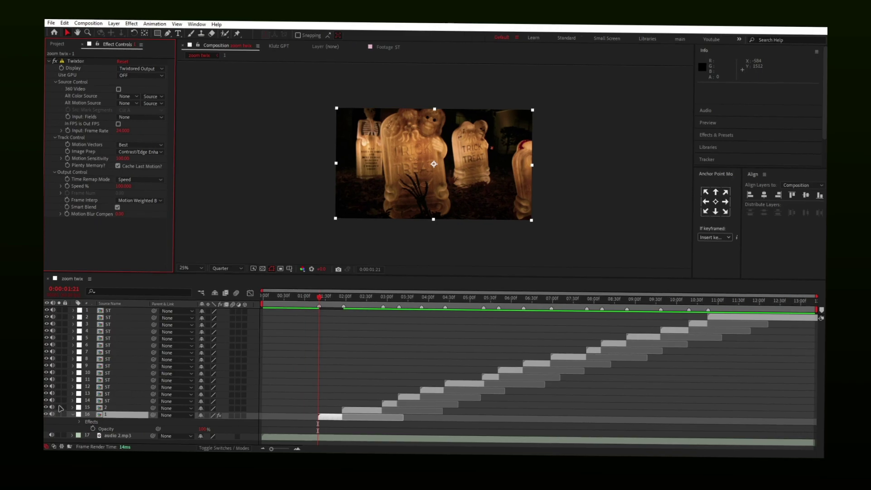
# Keyframe Twixtor's Speed % at 155 at the start of clip 1, 0:00:01:21
pyautogui.click(72, 415)
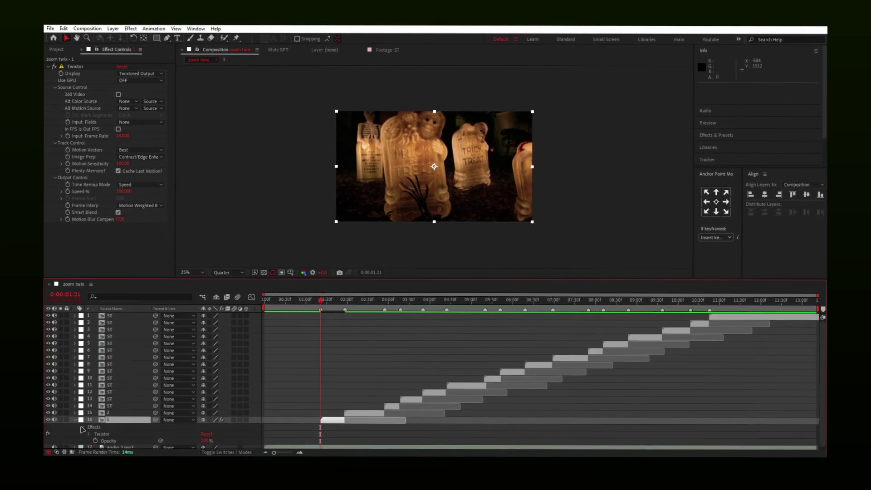
pyautogui.click(110, 437)
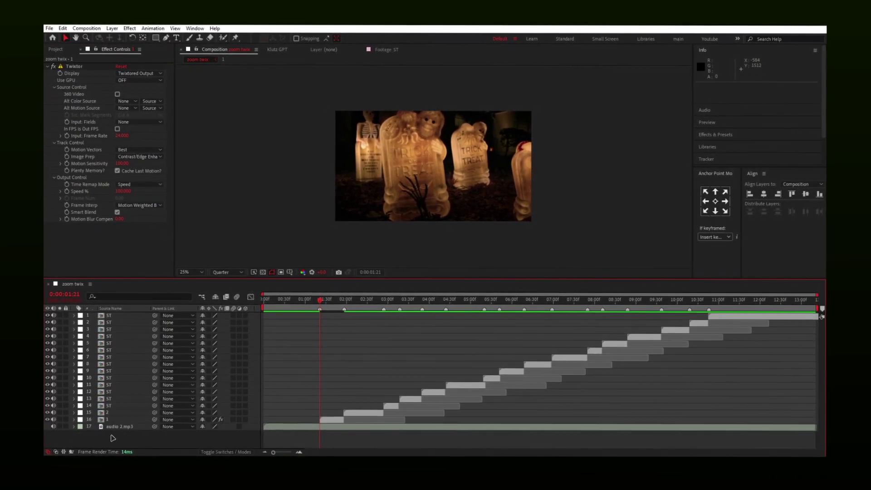
pyautogui.click(334, 420)
pyautogui.click(126, 191)
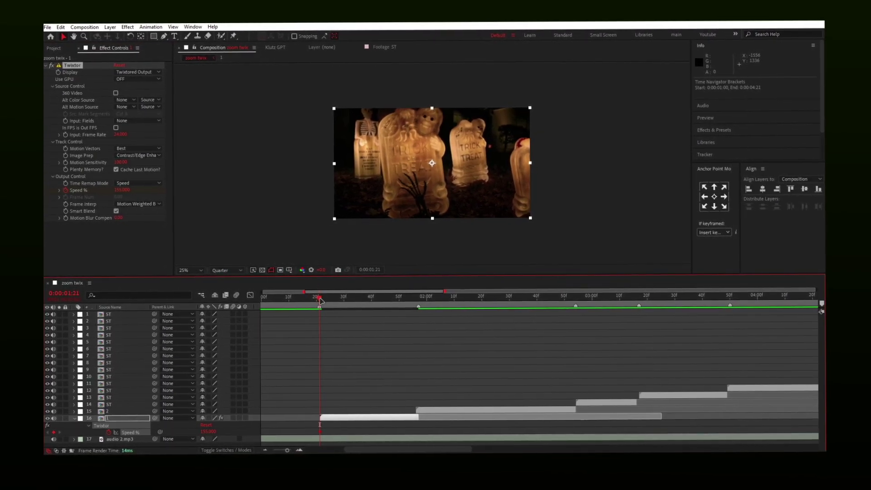
# Add a Speed % keyframe of 30 in the middle of clip 1, at 0:00:01:39
pyautogui.moveTo(361, 301)
pyautogui.mouseDown()
pyautogui.moveTo(346, 302)
pyautogui.moveTo(365, 301)
pyautogui.mouseUp()
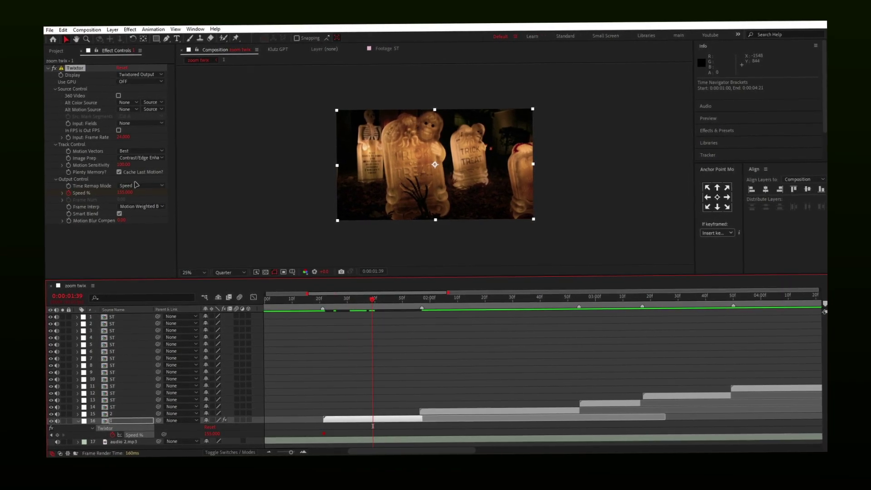
pyautogui.click(129, 192)
pyautogui.write('30')
pyautogui.press('Return')
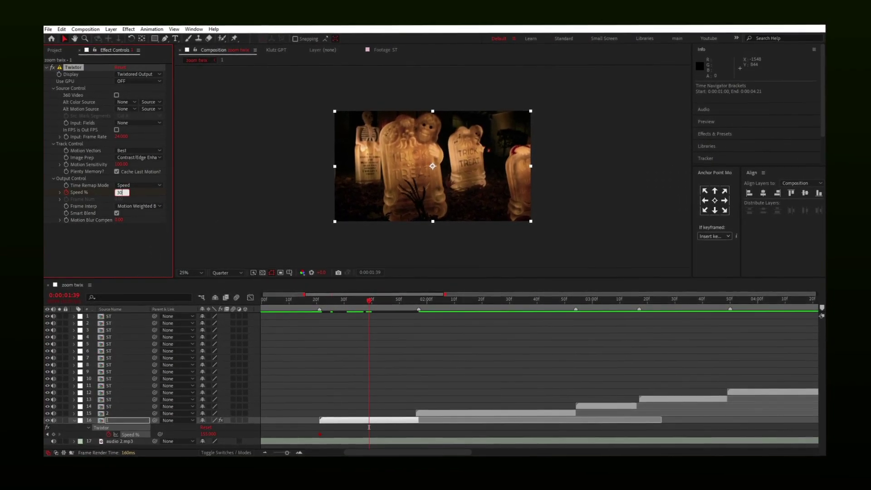
# Add a third Speed % keyframe of 155 at the end of clip 1, 0:00:01:57
pyautogui.moveTo(372, 299); pyautogui.dragTo(423, 304)
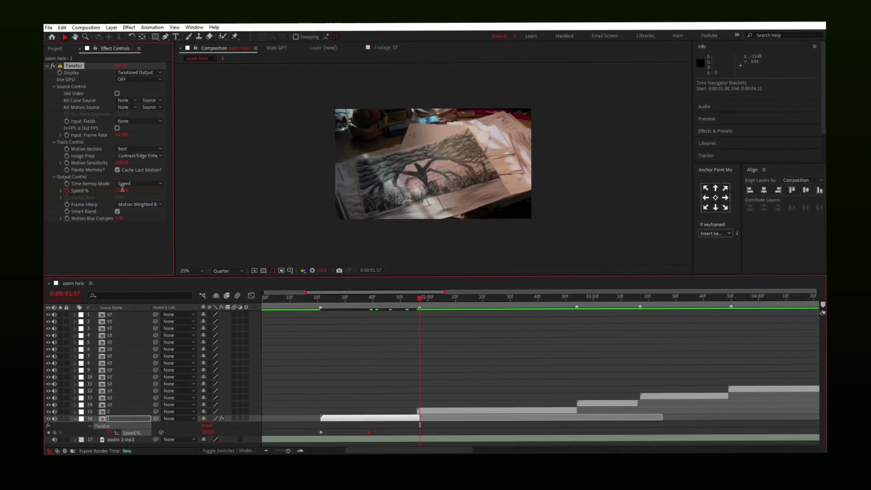
pyautogui.write('155')
pyautogui.press('Return')
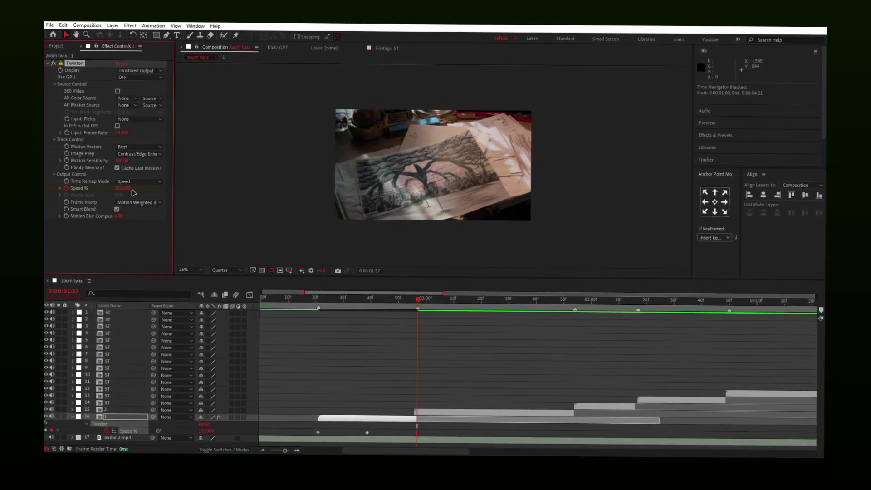
# Apply Easy Ease to all three Speed % keyframes of clip 1 and preview the speed ramp
pyautogui.moveTo(433, 429); pyautogui.dragTo(312, 439)
pyautogui.press('F9')
pyautogui.click(310, 424)
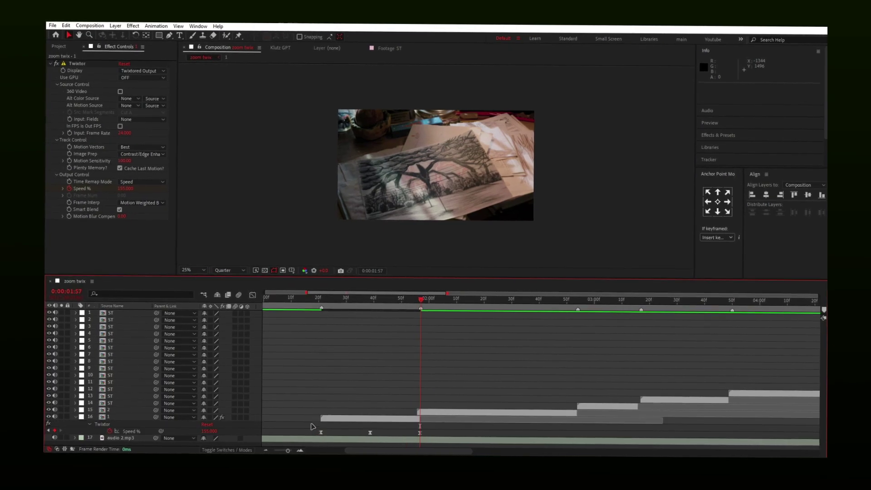
pyautogui.click(266, 452)
pyautogui.click(266, 451)
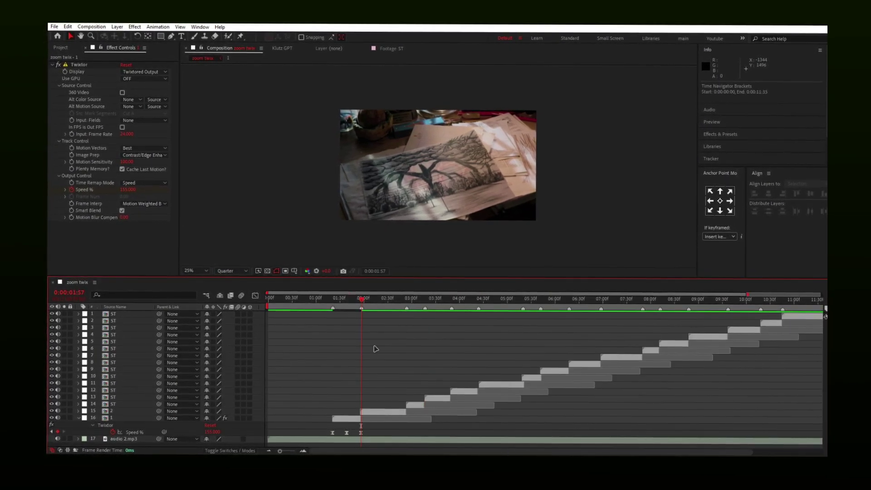
pyautogui.moveTo(361, 301); pyautogui.dragTo(320, 301)
pyautogui.press('space')
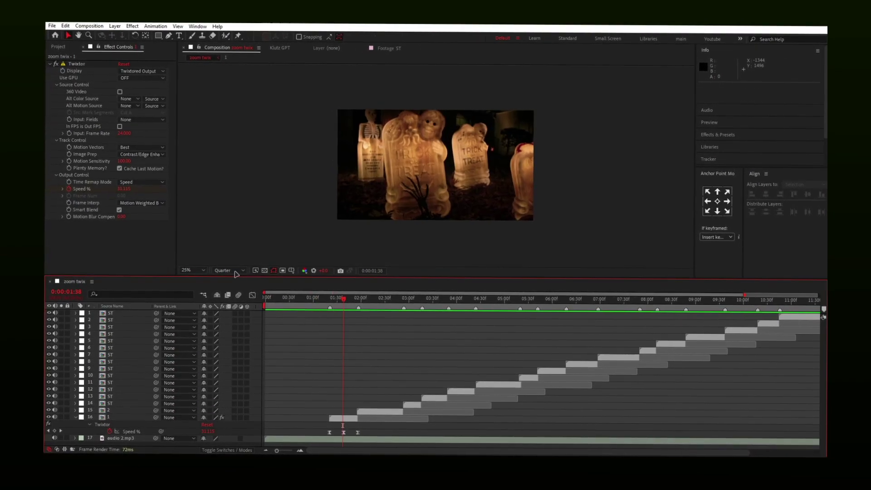
# Copy the keyframed Twixtor effect from clip 1 onto clip 2, starting at 0:00:01:57, and reveal its keyframes
pyautogui.click(82, 67)
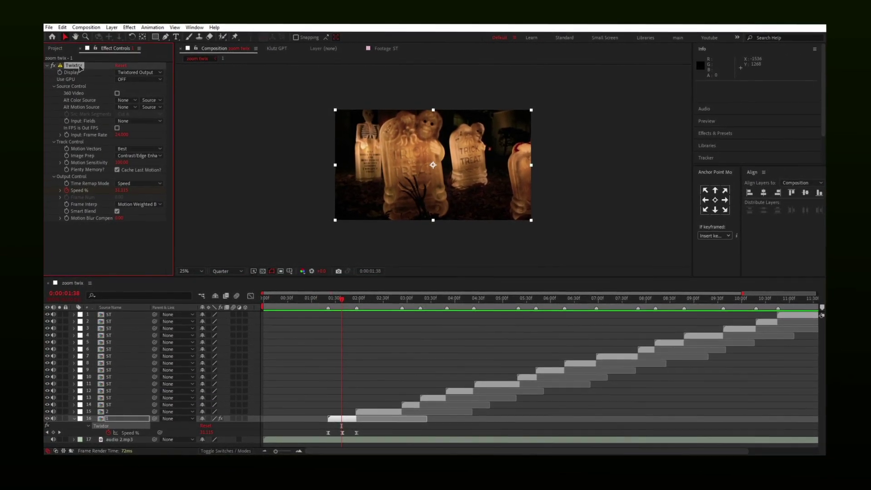
pyautogui.click(300, 454)
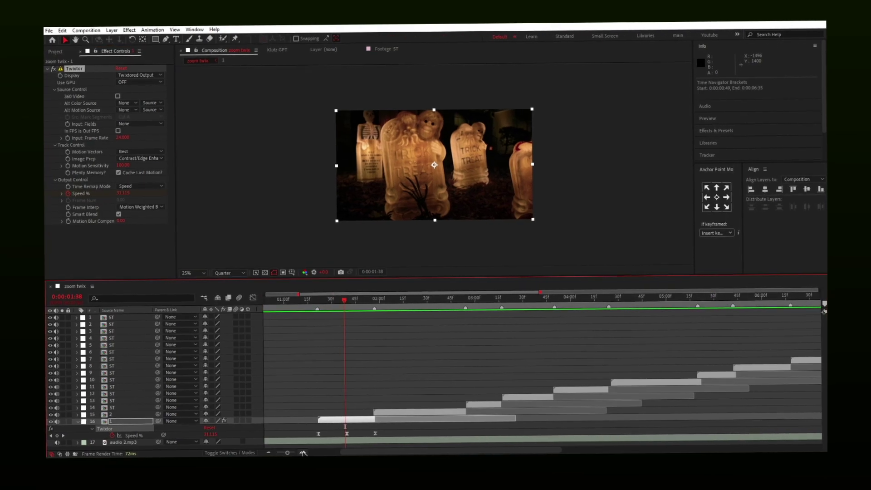
pyautogui.click(301, 454)
pyautogui.click(401, 300)
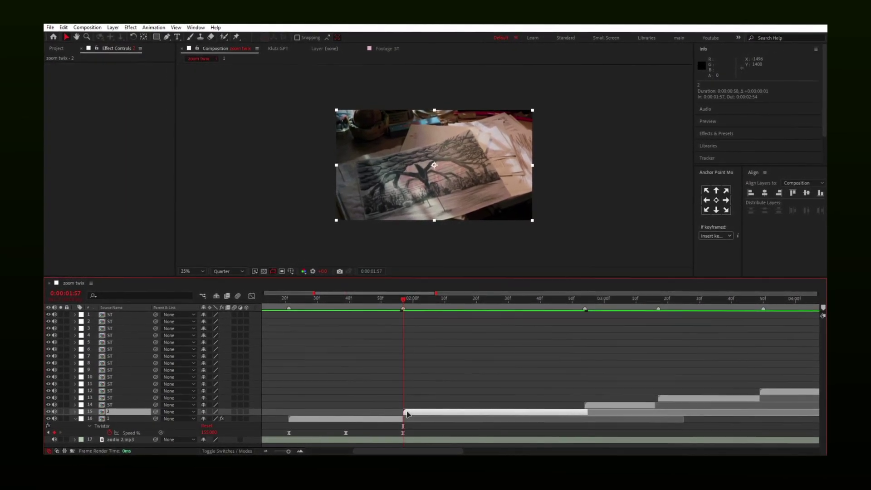
pyautogui.press('u')
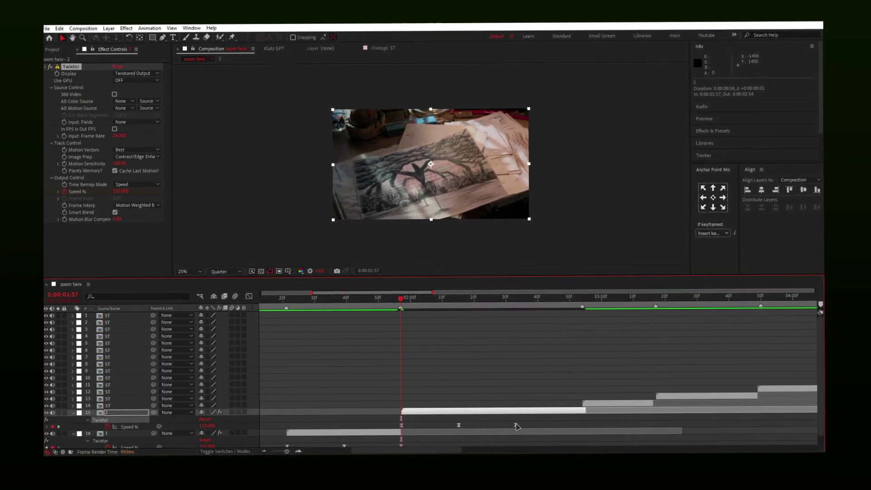
# Stretch clip 2's Speed % keyframes to fill its length and repeat the Twixtor ramp on the remaining clips
pyautogui.moveTo(397, 429); pyautogui.dragTo(397, 428)
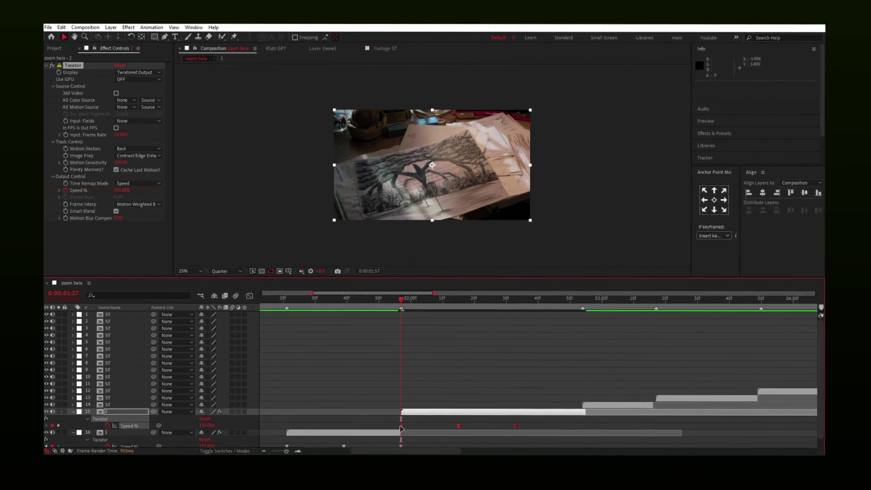
pyautogui.moveTo(518, 429); pyautogui.dragTo(584, 429)
pyautogui.click(591, 300)
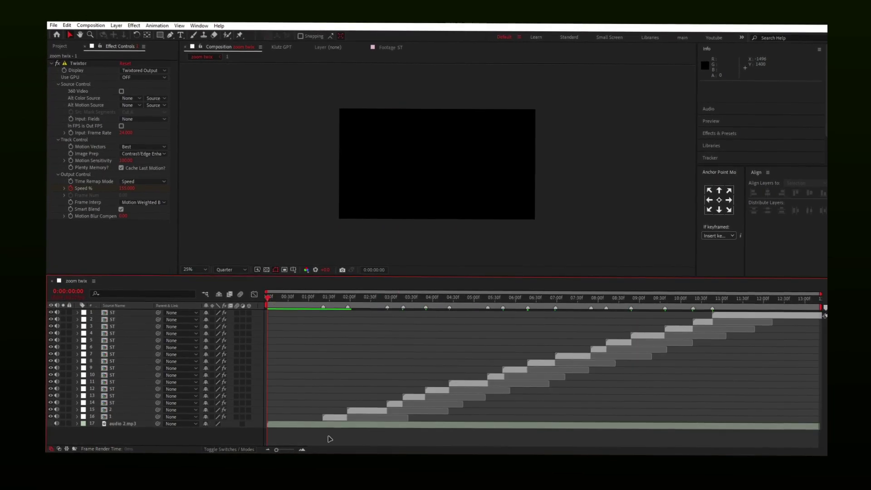
pyautogui.press('space')
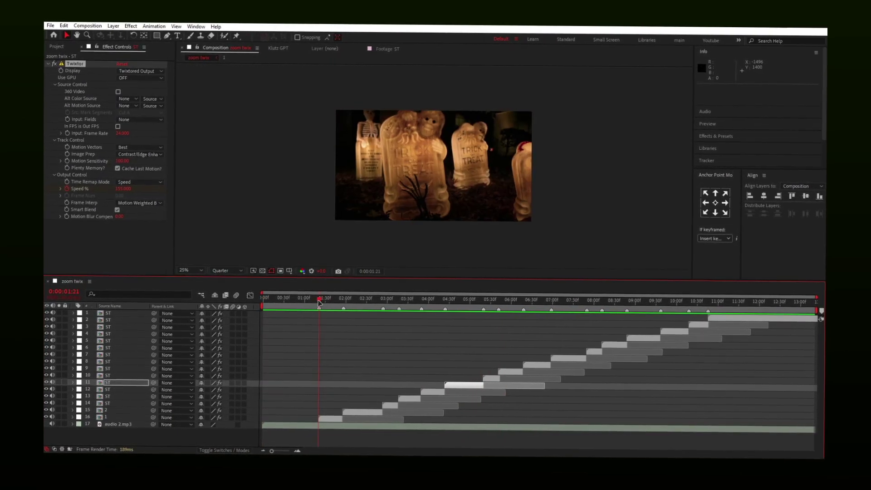
# Keyframe the Scale of clip 1 at 90% at its start, 0:00:01:21
pyautogui.click(336, 420)
pyautogui.press('s')
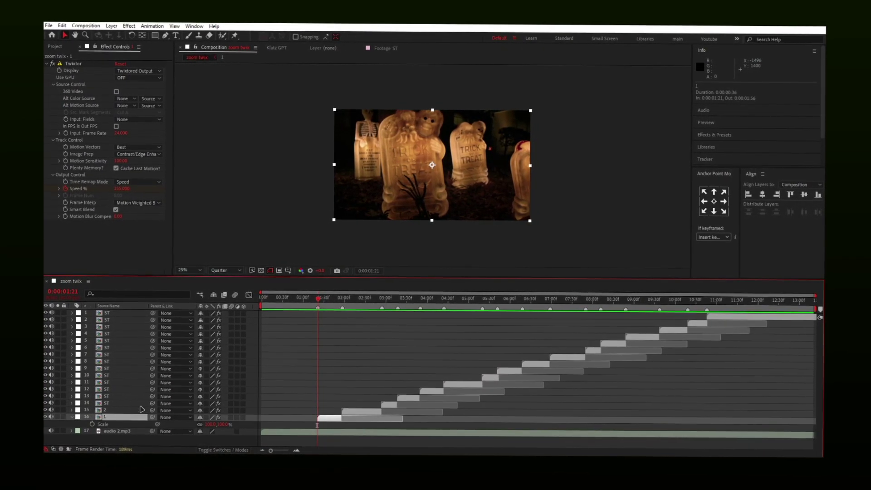
pyautogui.moveTo(218, 425); pyautogui.dragTo(212, 425)
pyautogui.click(215, 425)
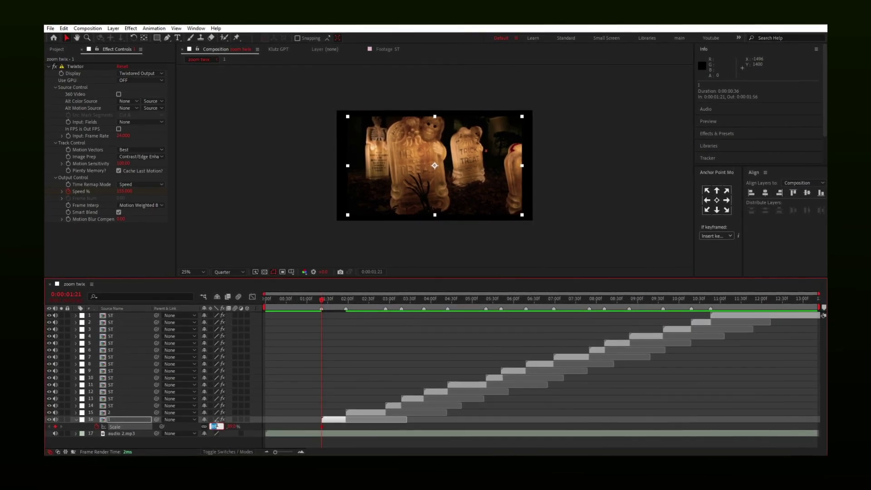
pyautogui.write('90')
pyautogui.press('Return')
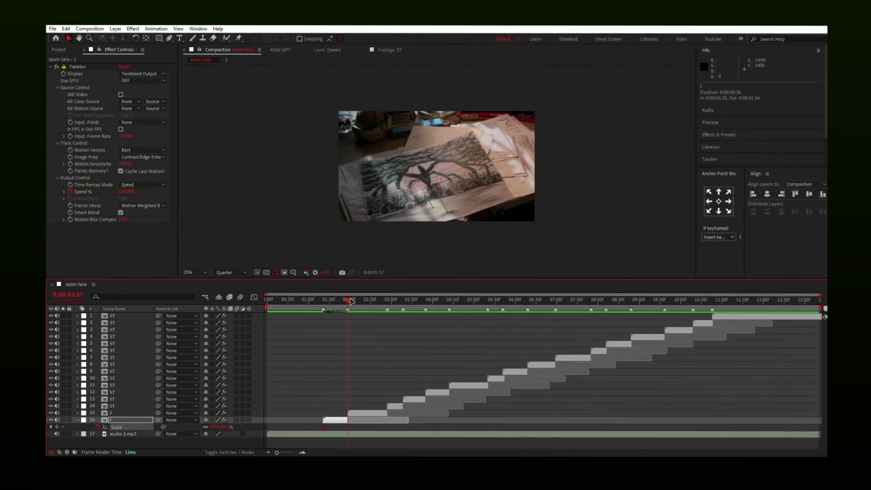
# Add a Scale keyframe of 120% at the end of clip 1, at 0:00:01:57
pyautogui.press('pageup')
pyautogui.press('=')
pyautogui.press('=')
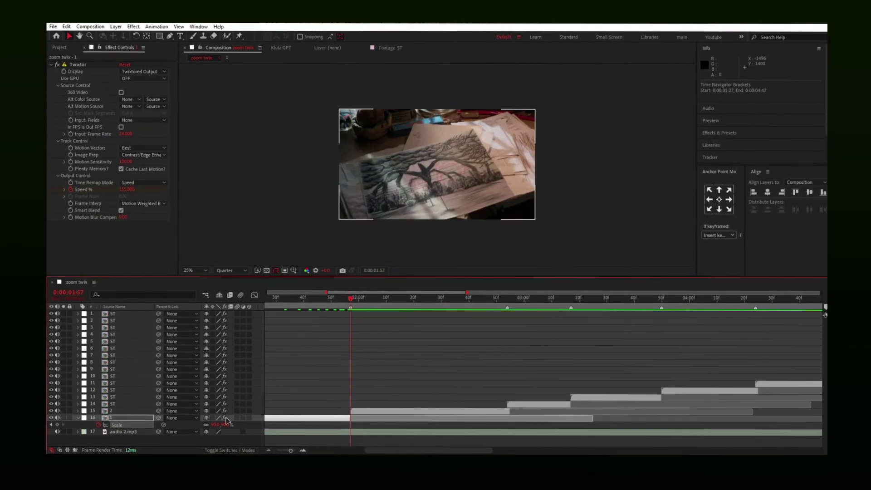
pyautogui.write('12')
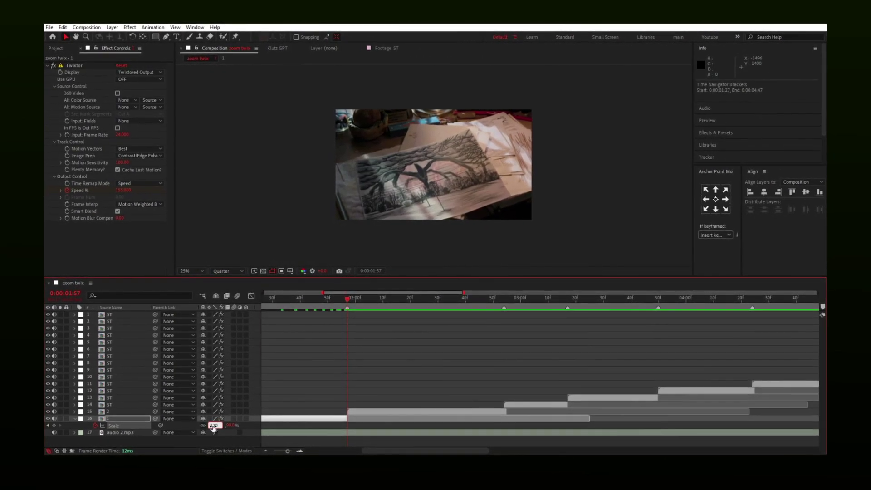
# Apply Easy Ease to both Scale keyframes of clip 1 and show the Scale curve in the Graph Editor
pyautogui.moveTo(447, 451); pyautogui.dragTo(415, 449)
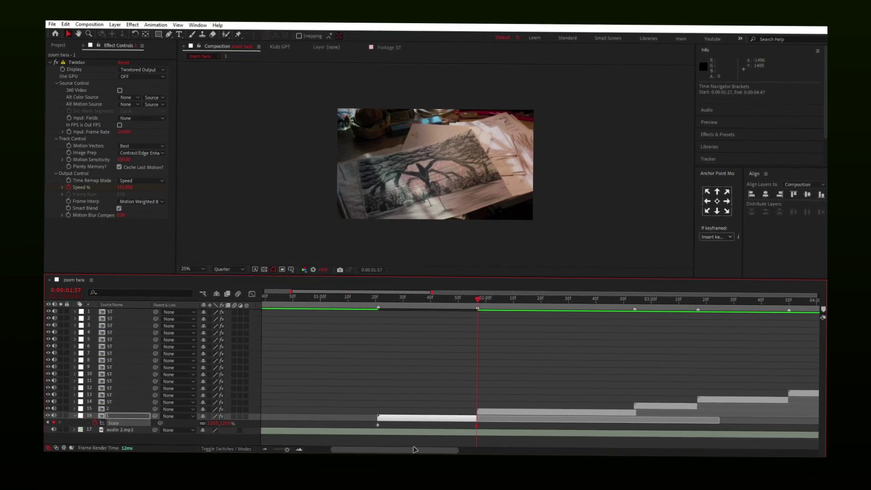
pyautogui.moveTo(369, 427); pyautogui.dragTo(490, 434)
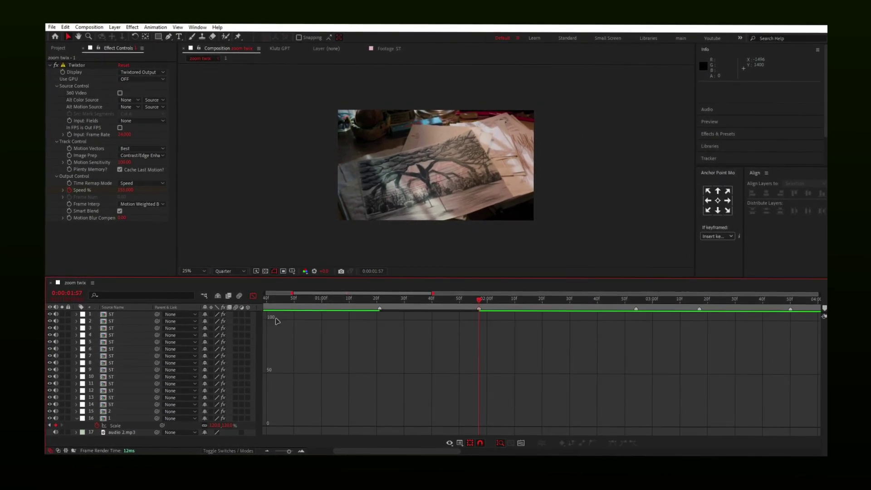
pyautogui.click(112, 425)
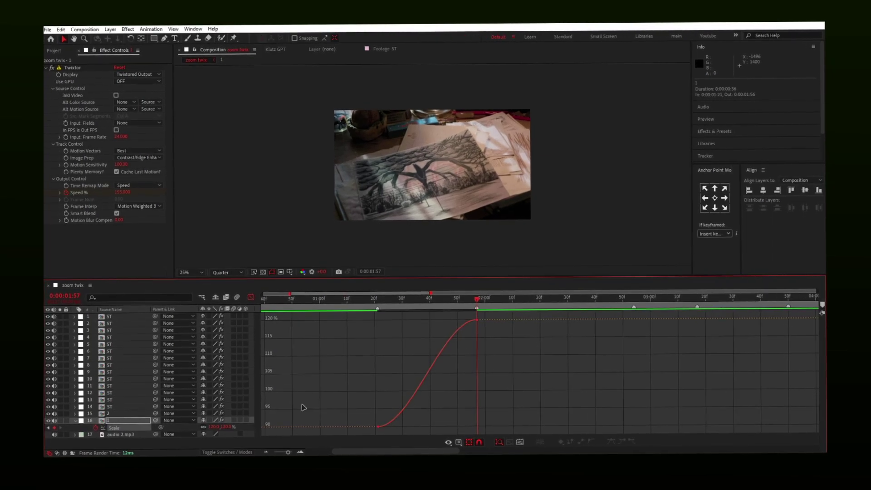
# Reshape clip 1's Scale curve so it rises steeply at both keyframes and flattens in the middle
pyautogui.moveTo(409, 424); pyautogui.dragTo(380, 372)
pyautogui.moveTo(444, 320); pyautogui.dragTo(480, 391)
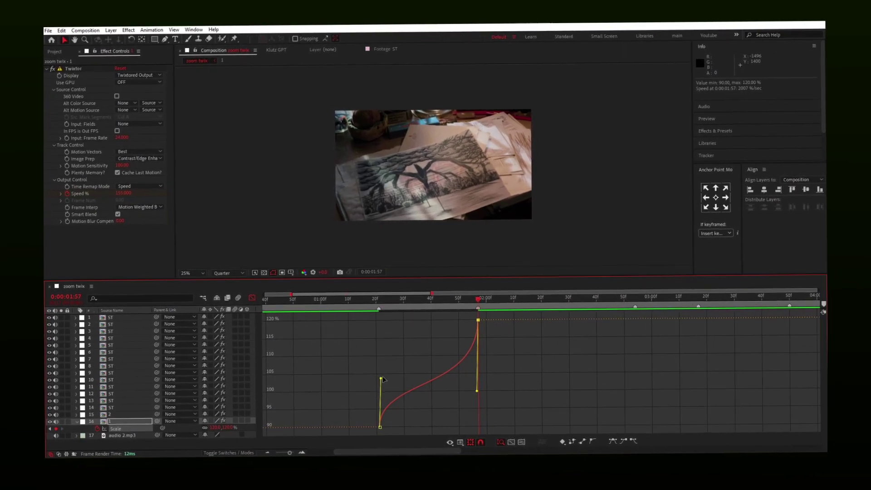
pyautogui.moveTo(383, 378); pyautogui.dragTo(383, 367)
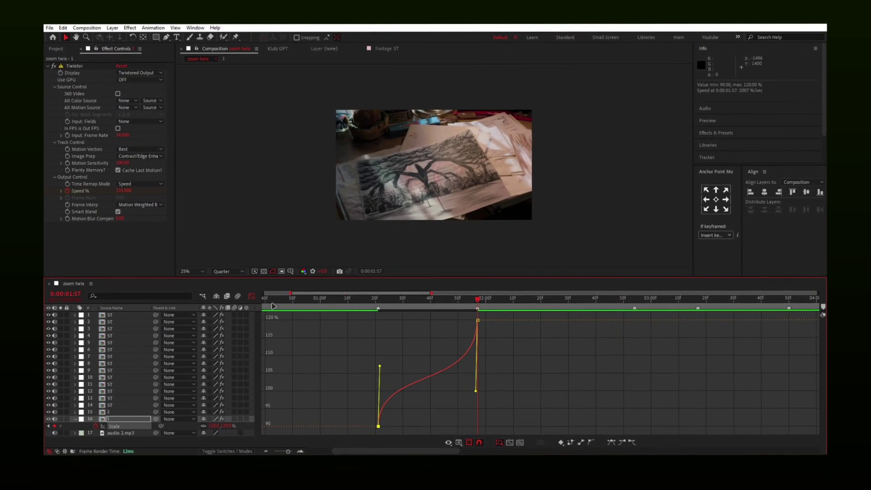
# Return to the layer bars and play back the zoom on clip 1 from just before its start
pyautogui.hotkey('shift', 'F3')
pyautogui.moveTo(291, 451); pyautogui.dragTo(281, 450)
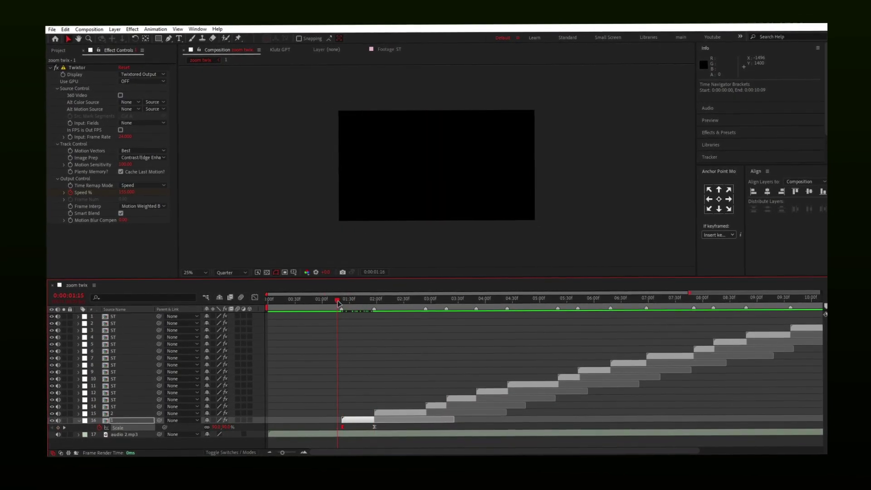
pyautogui.press('space')
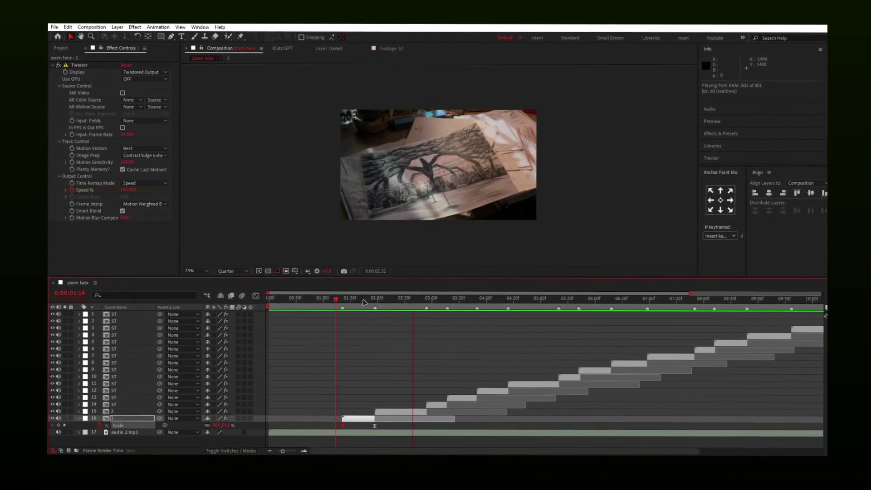
# Copy both Scale keyframes of clip 1 and paste them onto clip 2 at its start, 0:00:01:57
pyautogui.click(371, 300)
pyautogui.moveTo(372, 300); pyautogui.dragTo(373, 299)
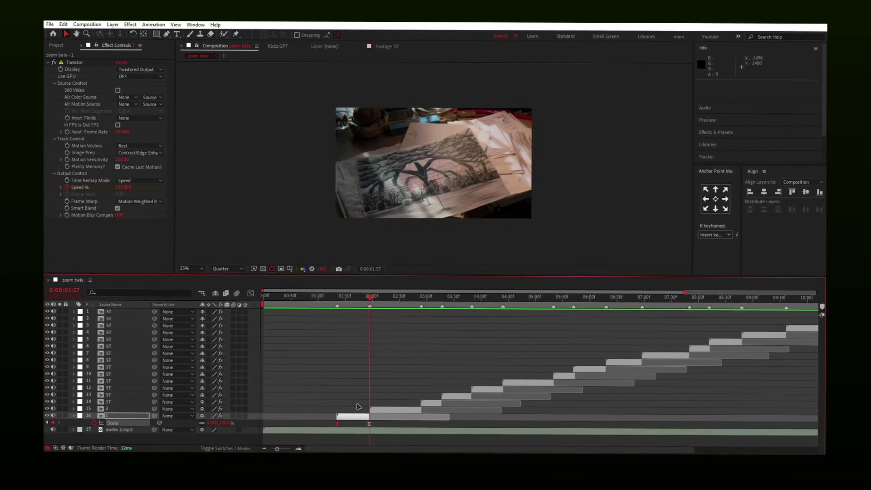
pyautogui.moveTo(328, 423); pyautogui.dragTo(375, 433)
pyautogui.hotkey('ctrl', 'c')
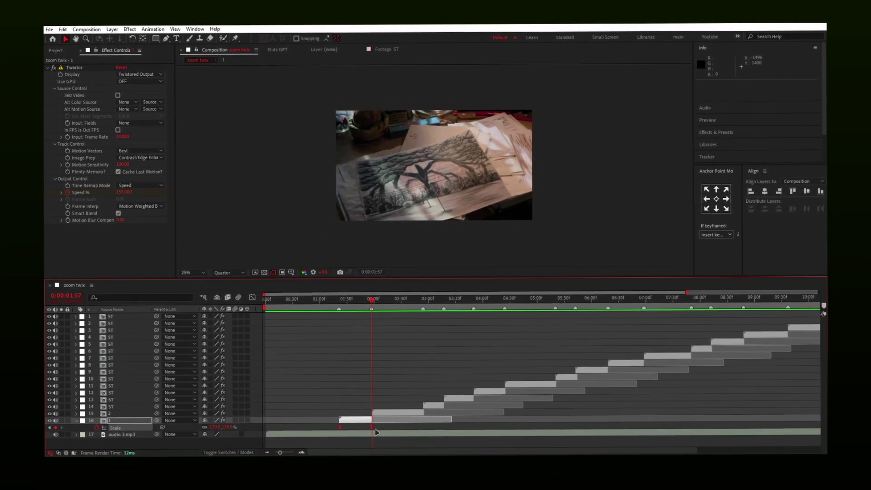
pyautogui.click(375, 412)
pyautogui.hotkey('ctrl', 'v')
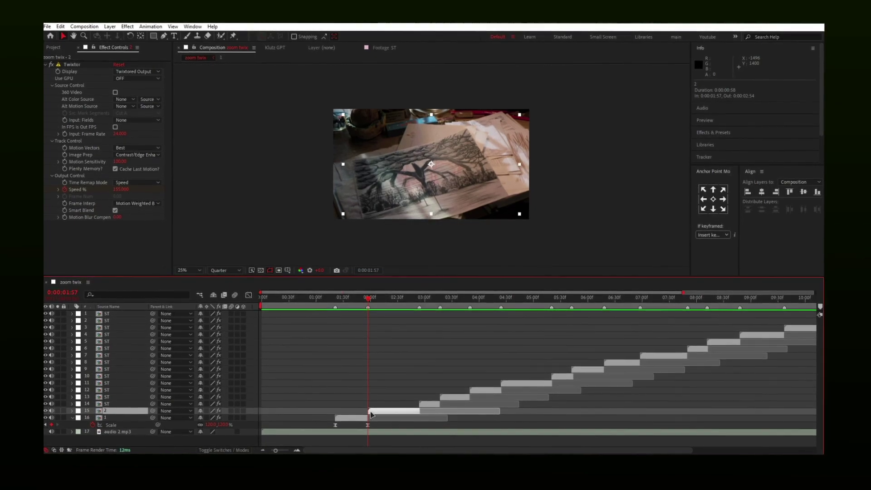
# Extend clip 2's Scale keyframes so the 120% keyframe sits at the clip's end, 0:00:02:55, and preview both zooms
pyautogui.press('u')
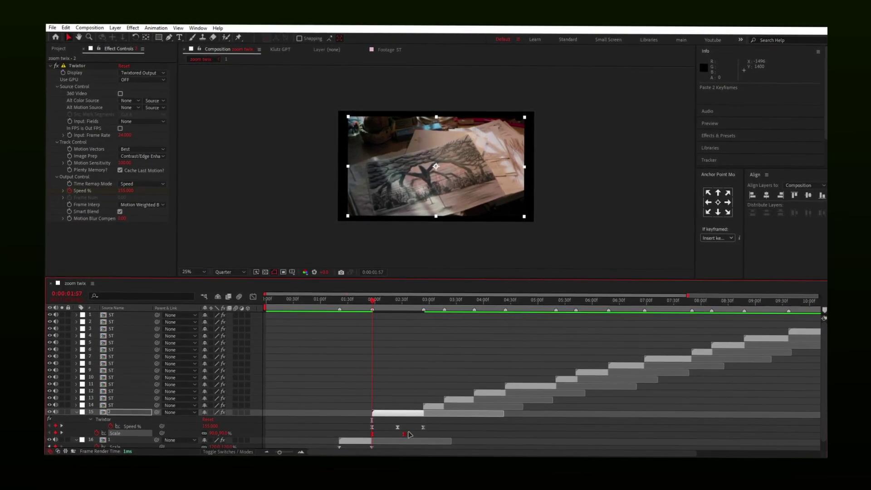
pyautogui.moveTo(408, 434); pyautogui.dragTo(421, 434)
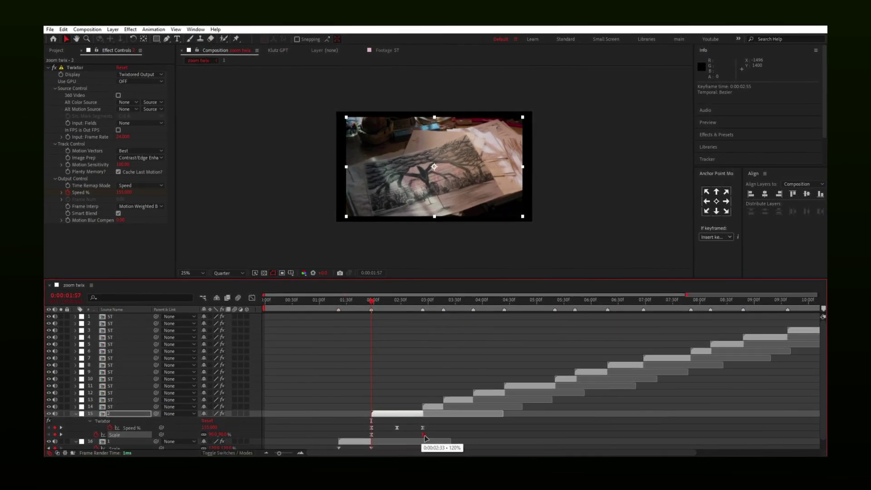
pyautogui.hotkey('shift', 'F3')
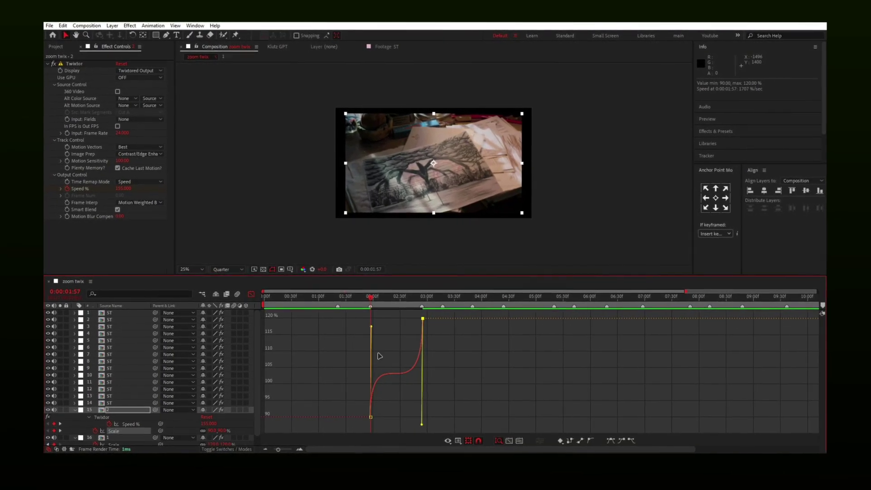
pyautogui.hotkey('shift', 'F3')
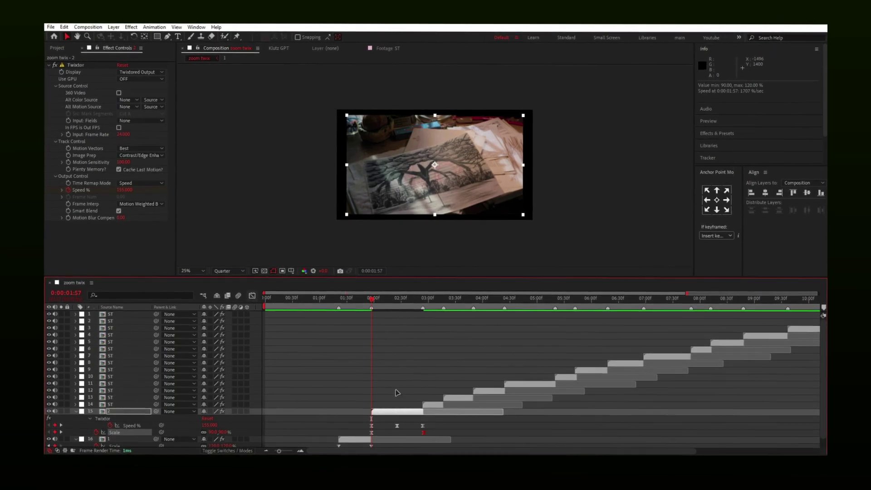
pyautogui.moveTo(410, 434)
pyautogui.mouseDown()
pyautogui.moveTo(354, 437)
pyautogui.moveTo(421, 432)
pyautogui.mouseUp()
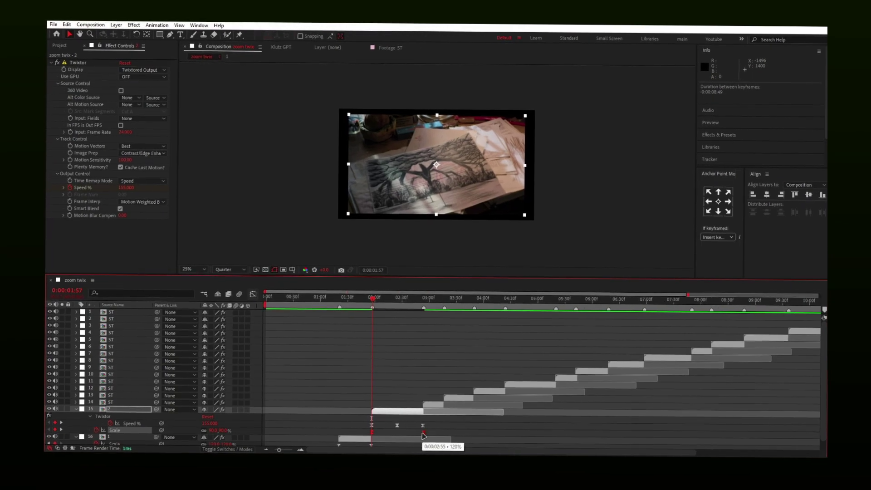
pyautogui.click(254, 293)
pyautogui.click(251, 296)
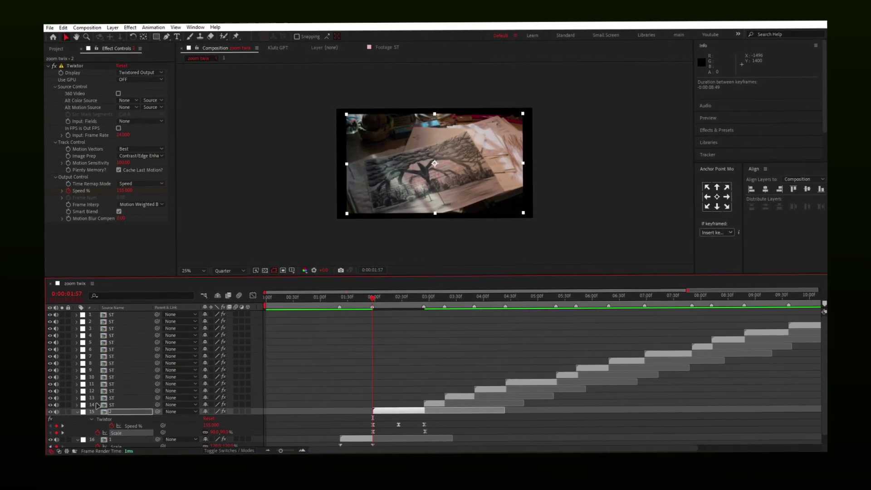
pyautogui.click(77, 411)
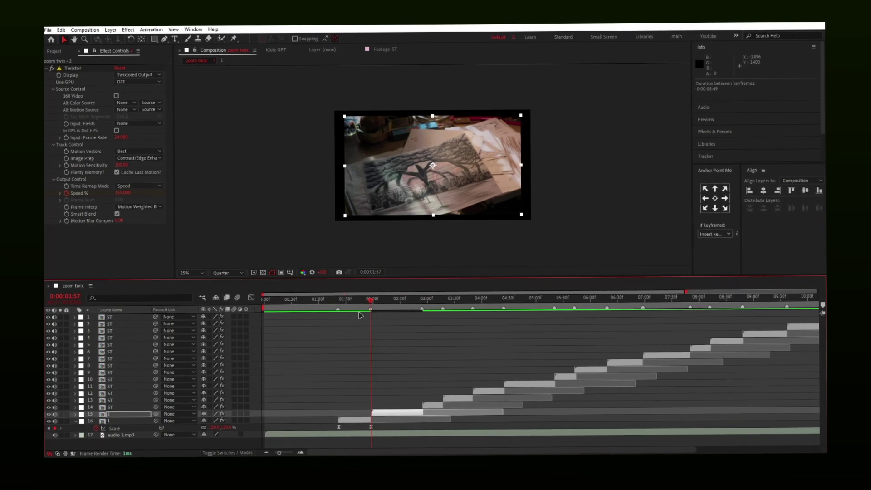
pyautogui.click(329, 306)
pyautogui.press('space')
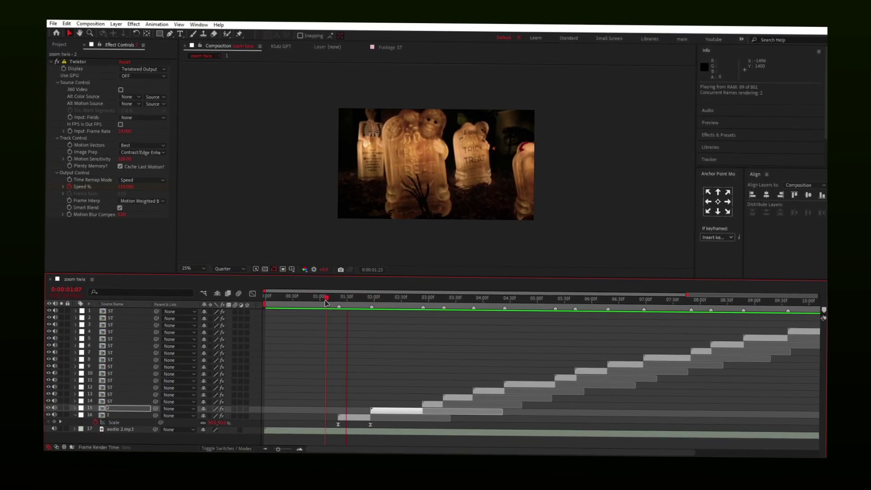
# Paste the Scale keyframes onto the clip starting at 0:00:02:54 and fit them to its length
pyautogui.click(429, 407)
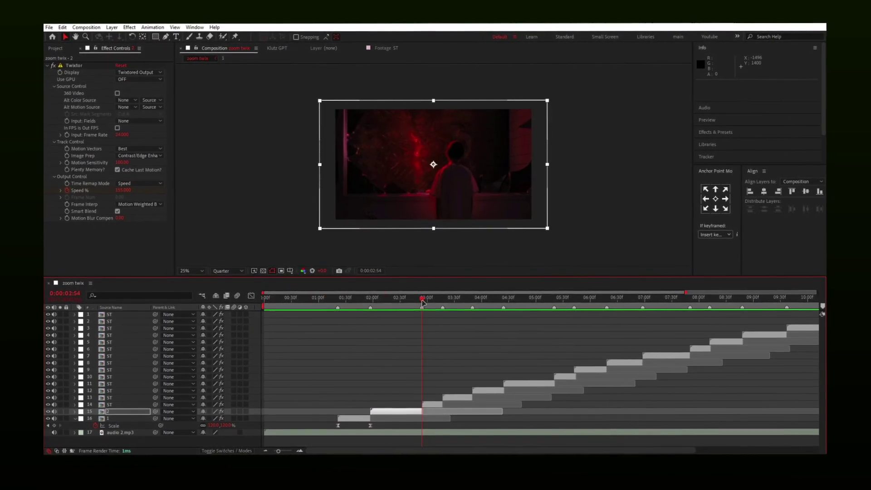
pyautogui.hotkey('ctrl', 'v')
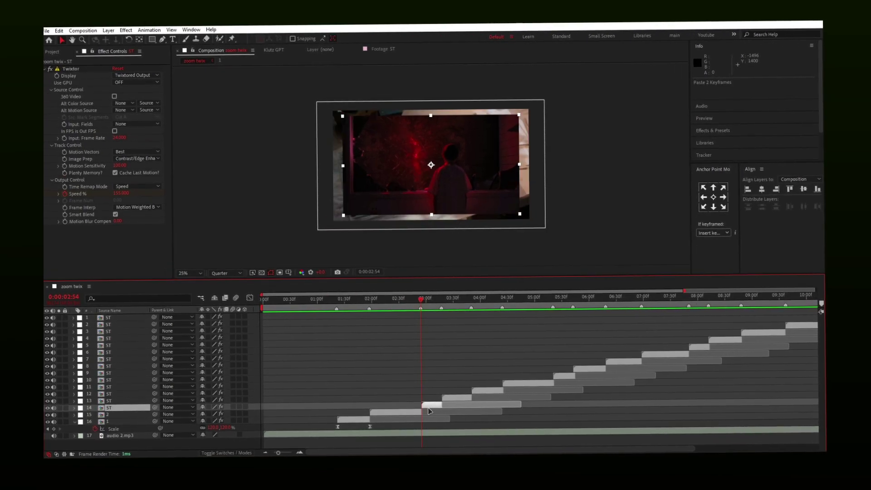
pyautogui.press('u')
pyautogui.moveTo(415, 432); pyautogui.dragTo(413, 431)
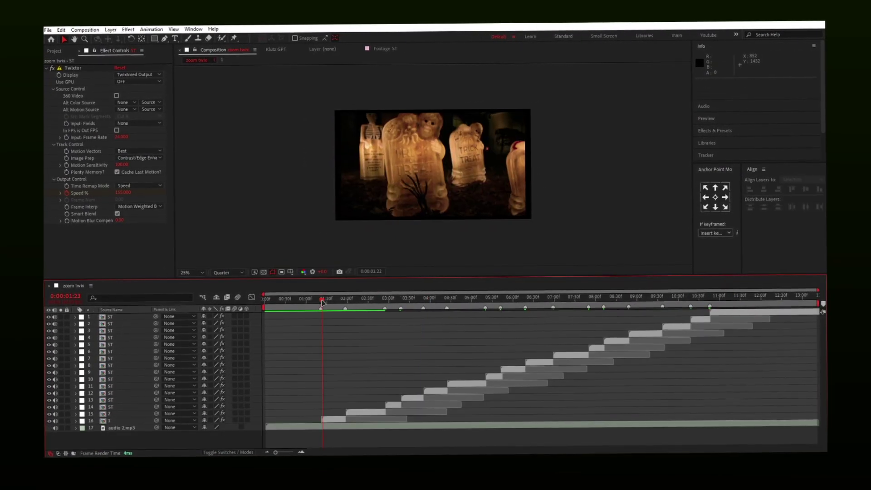
# Apply Motion Tile to clip 2, enlarging its output width and height and enabling Mirror Edges to fill the black borders
pyautogui.moveTo(323, 301); pyautogui.dragTo(348, 300)
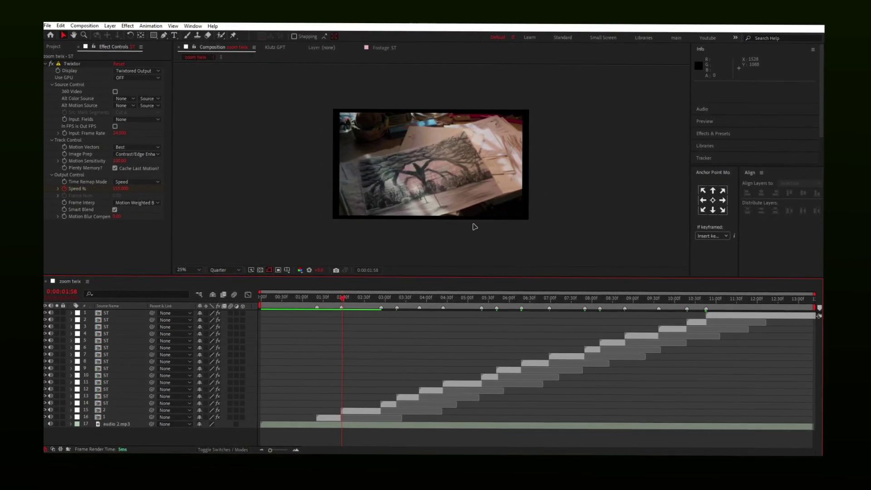
pyautogui.click(358, 412)
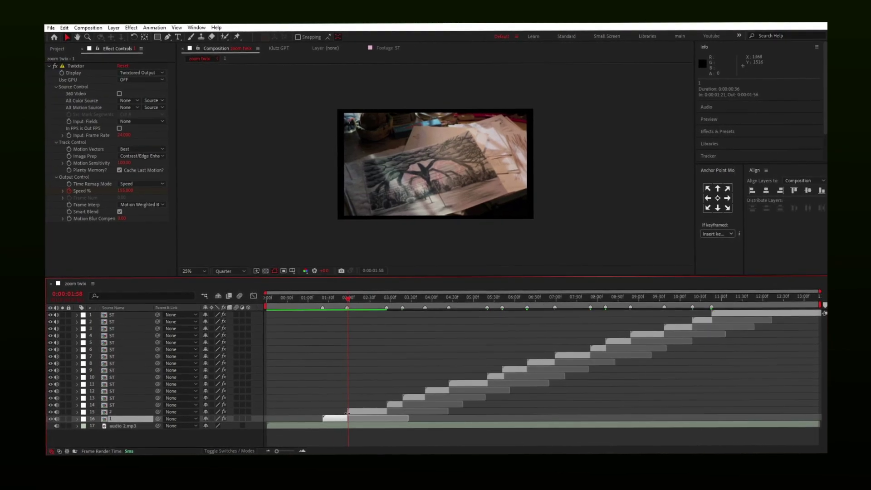
pyautogui.hotkey('ctrl', 'space')
pyautogui.write('motio')
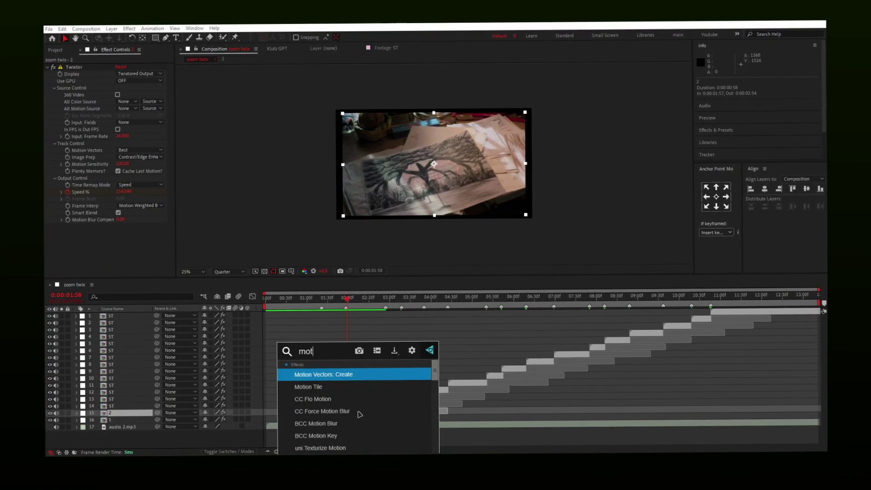
pyautogui.click(331, 396)
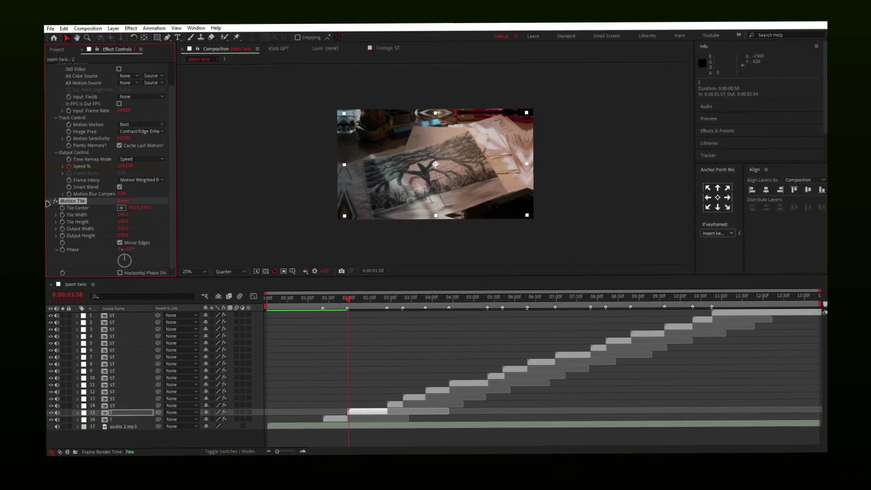
# Copy clip 2's Motion Tile effect to all the other clips and play the edit from the beginning
pyautogui.click(55, 201)
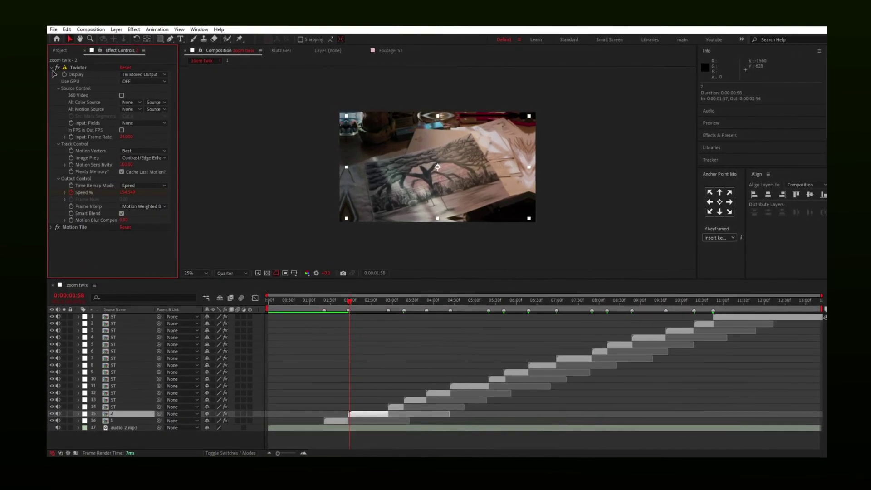
pyautogui.click(50, 64)
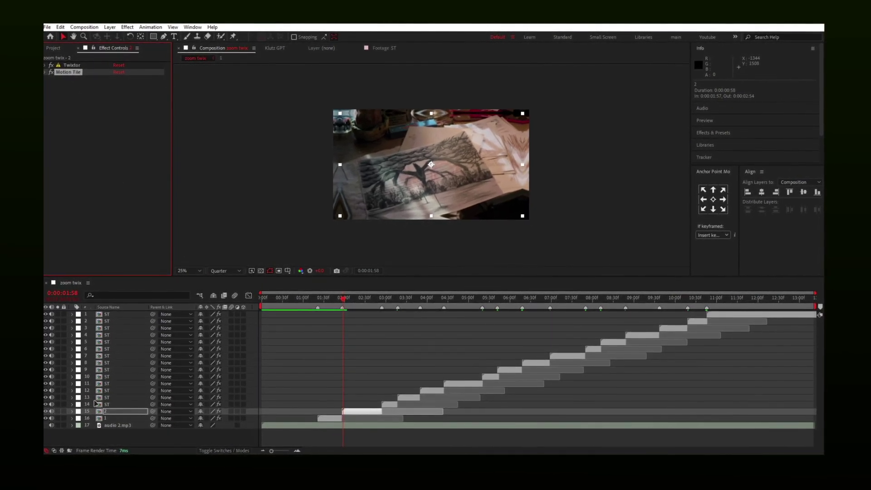
pyautogui.moveTo(94, 398); pyautogui.dragTo(107, 329)
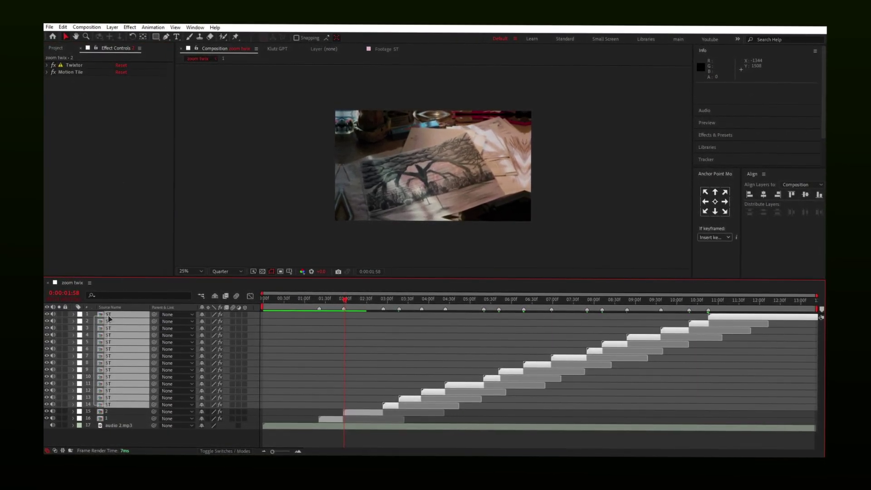
pyautogui.click(122, 419)
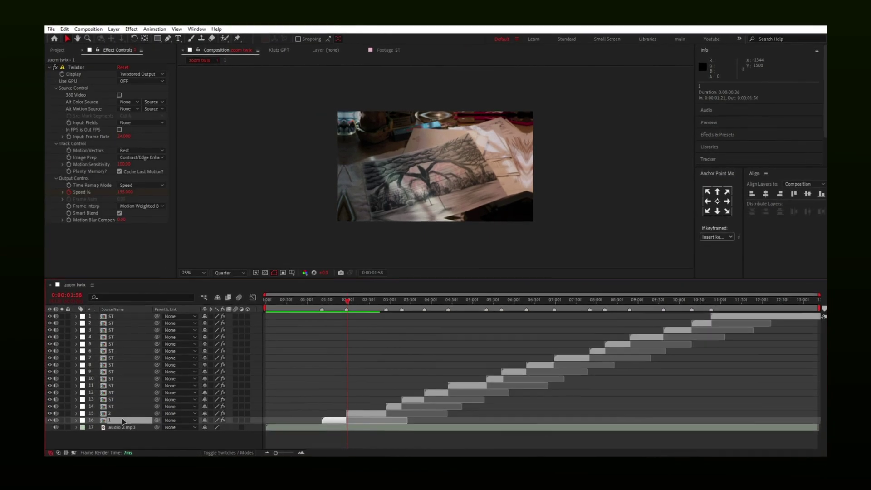
pyautogui.moveTo(346, 300); pyautogui.dragTo(266, 299)
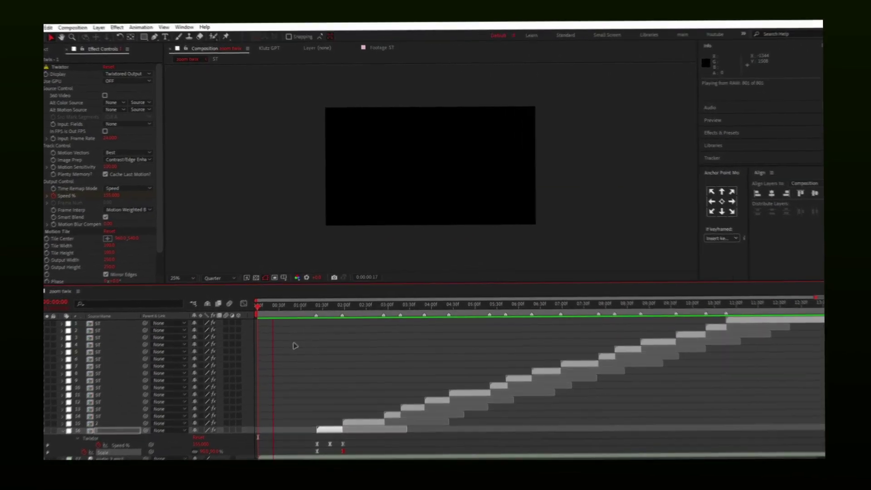